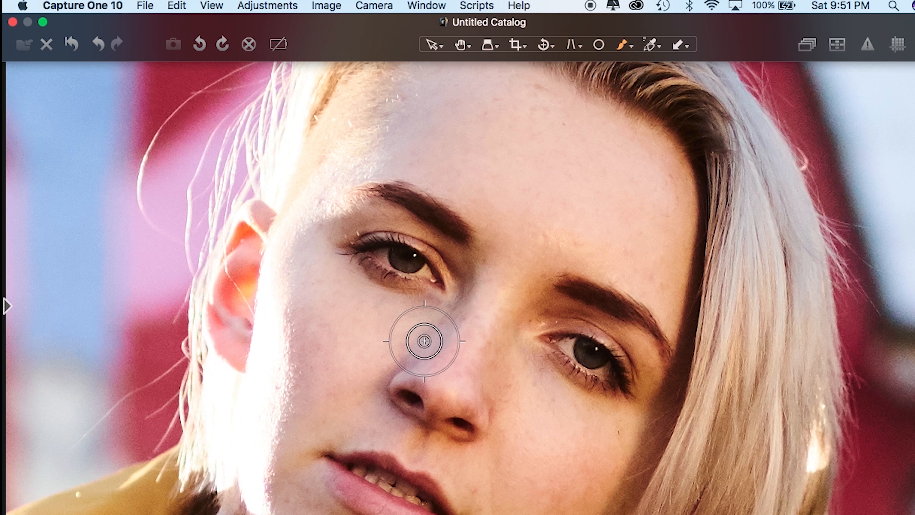
Step: Shrink the mask brush and paint Layer 2's mask over the shadowed skin beside the nose, below the eye nearer the exposed ear
right_click(439, 368)
left_click_drag(439, 368, 430, 369)
mouse_move(453, 327)
left_mouse_down()
mouse_move(418, 353)
mouse_move(427, 352)
mouse_move(407, 380)
mouse_move(429, 388)
mouse_move(401, 392)
mouse_move(421, 372)
mouse_move(472, 382)
mouse_move(434, 356)
mouse_move(425, 371)
mouse_move(432, 375)
left_mouse_up()
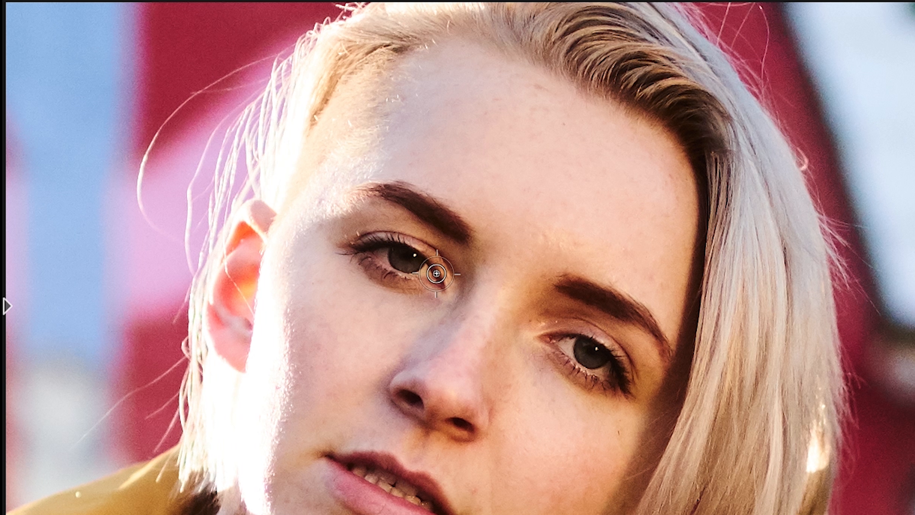
Step: Set Layer 2's High Dynamic Range Shadow to 40 and its saturation to -8
mouse_move(5, 268)
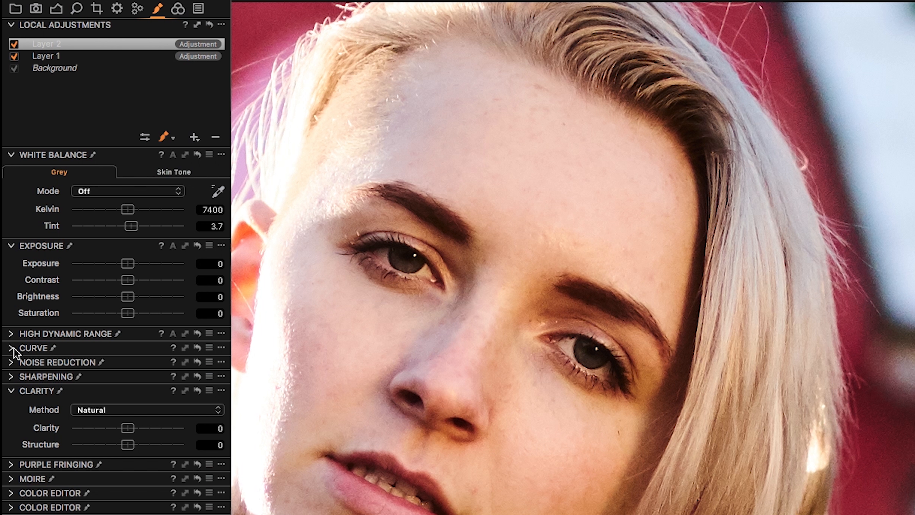
left_click(13, 335)
mouse_move(102, 368)
left_mouse_down()
mouse_move(147, 364)
mouse_move(116, 374)
left_mouse_up()
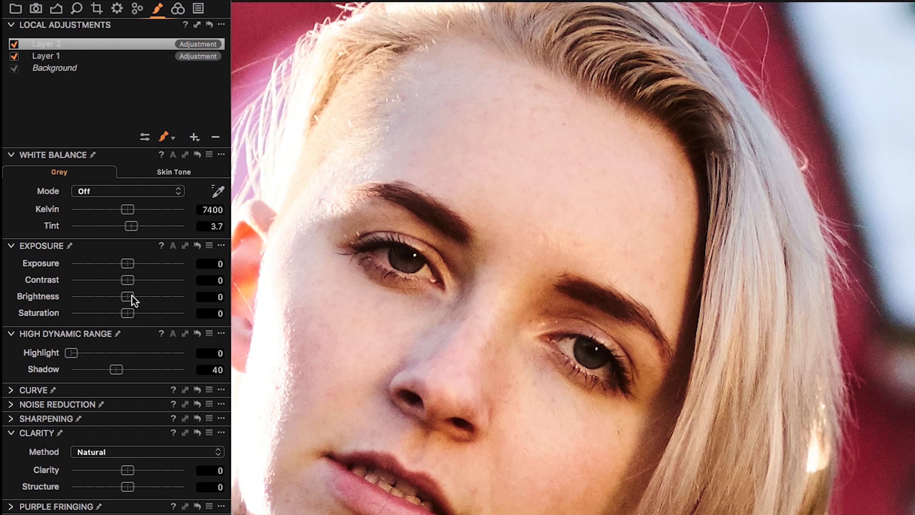
left_click_drag(112, 312, 123, 312)
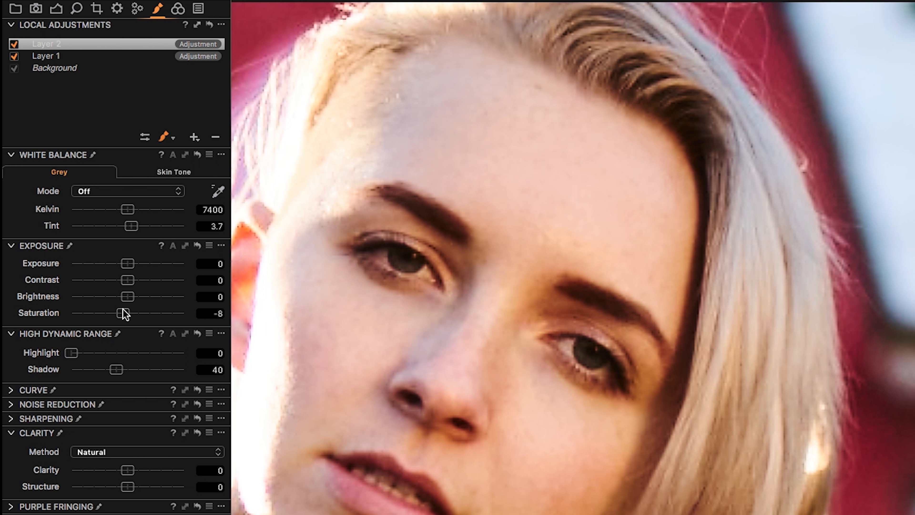
key("super+t")
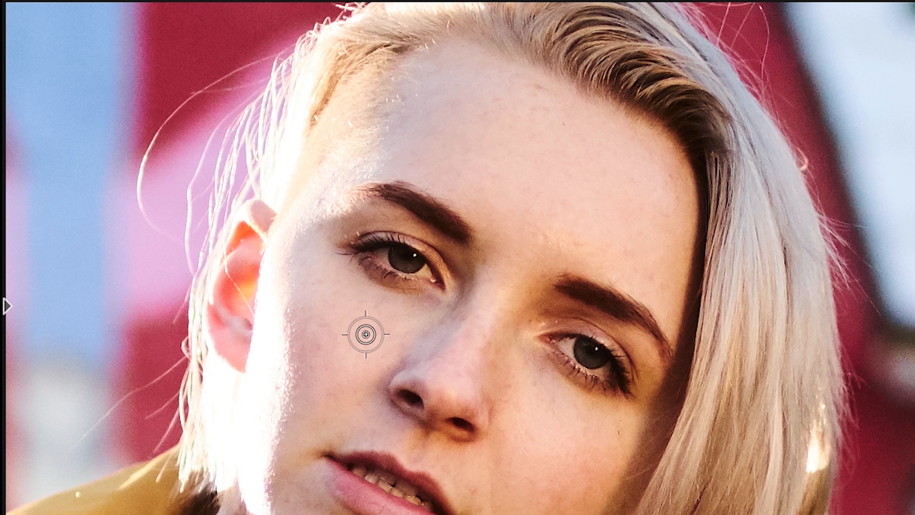
Step: Select Layer 1 and cool its white balance to 7279 Kelvin
scroll(370, 360, "up", 5)
scroll(457, 363, "down", 4)
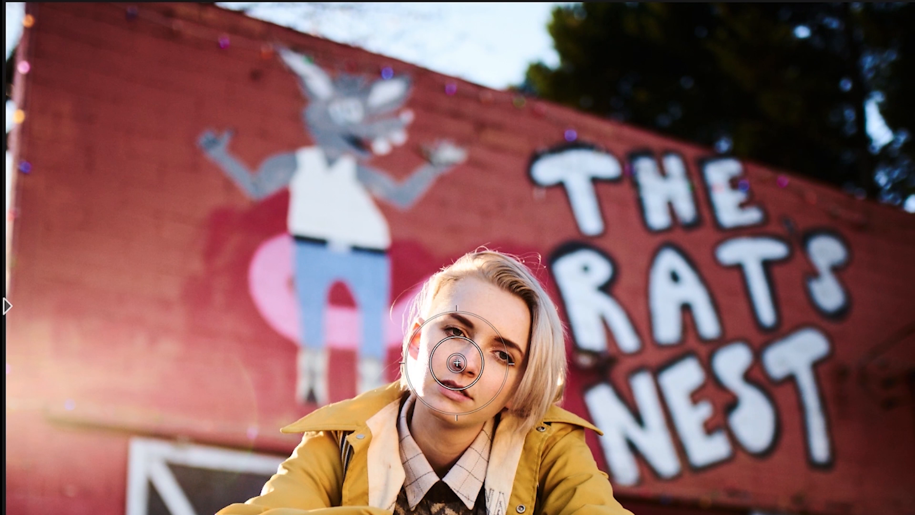
scroll(550, 436, "down", 2)
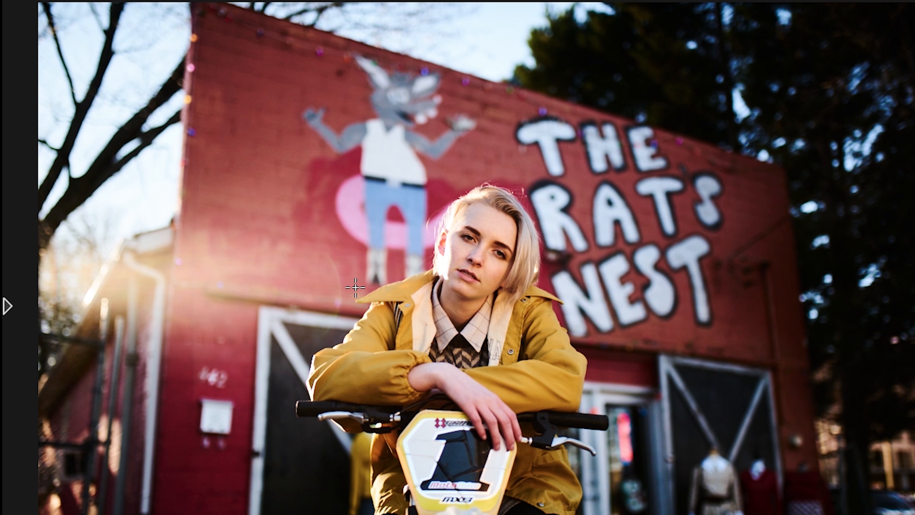
mouse_move(6, 238)
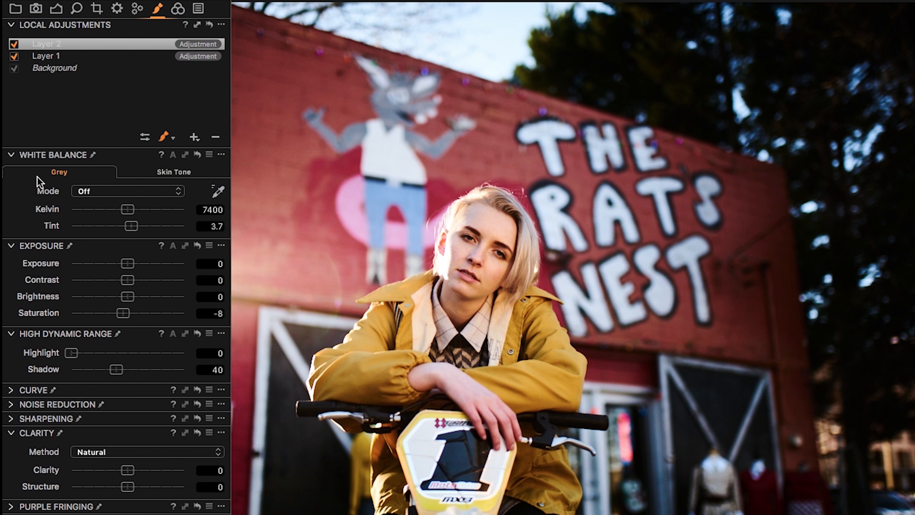
left_click(54, 56)
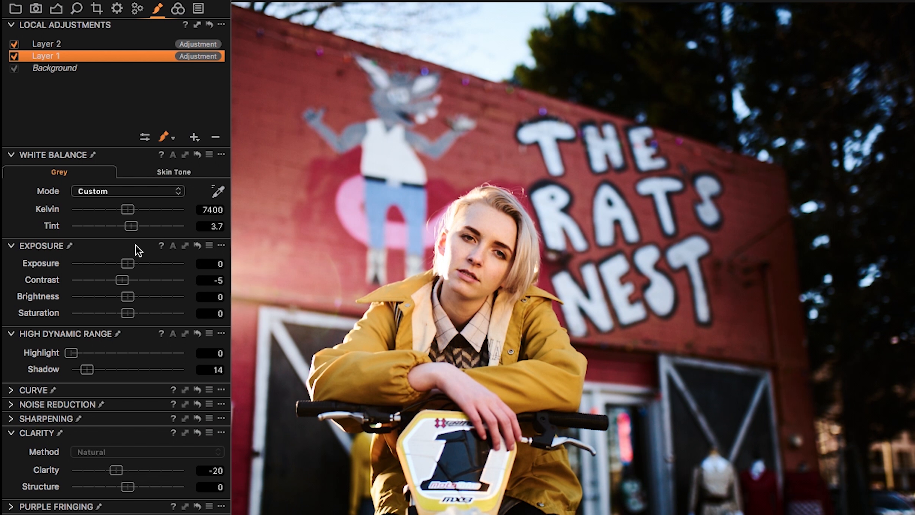
left_click_drag(132, 218, 131, 218)
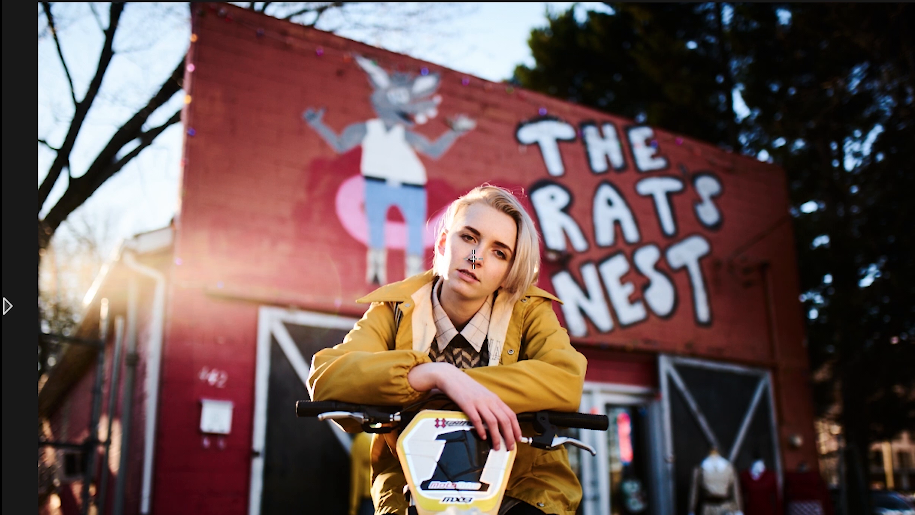
Step: Add a third adjustment layer and start its mask on the white of the eye nearer the exposed ear
scroll(463, 234, "up", 5)
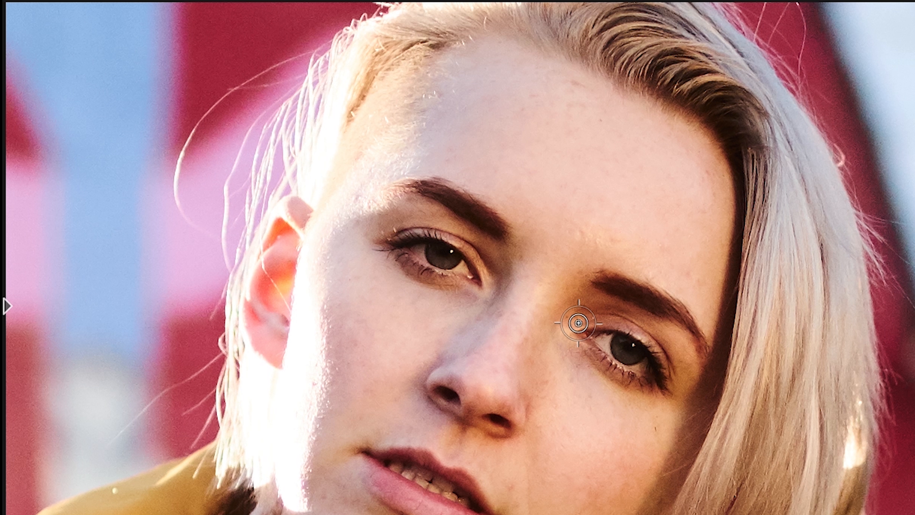
mouse_move(5, 306)
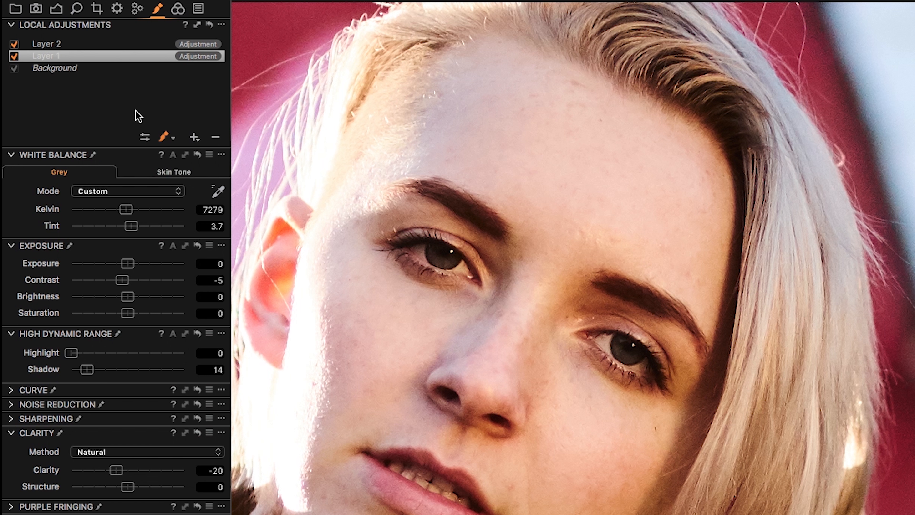
left_click(194, 136)
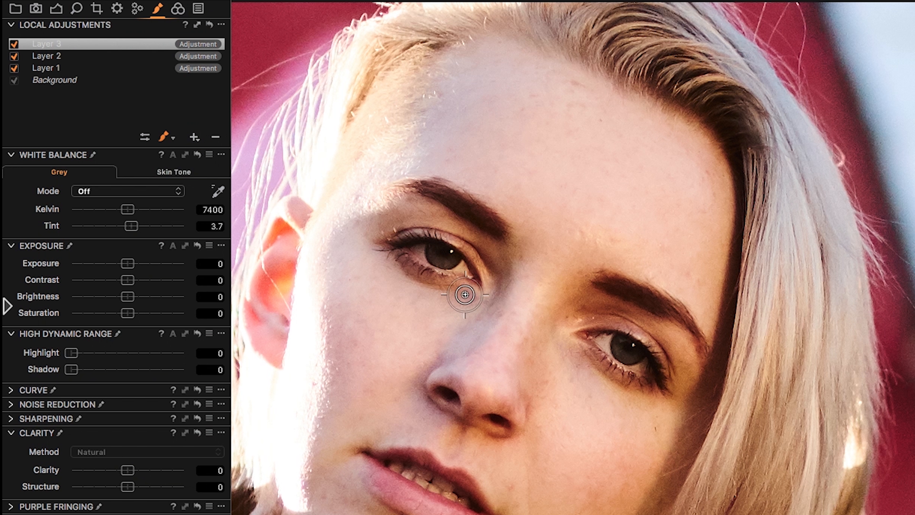
left_click(461, 265)
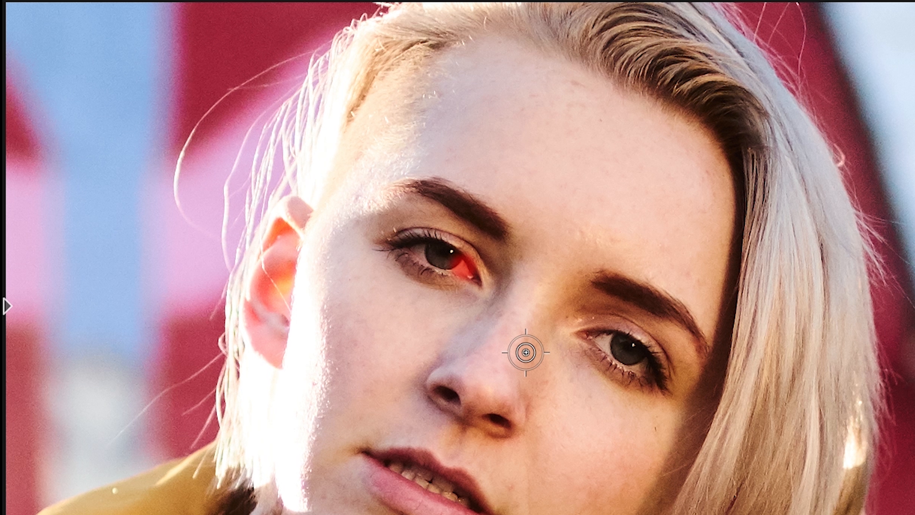
Step: Reduce the mask brush size and paint over the eye white on both sides of the iris
right_click(480, 283)
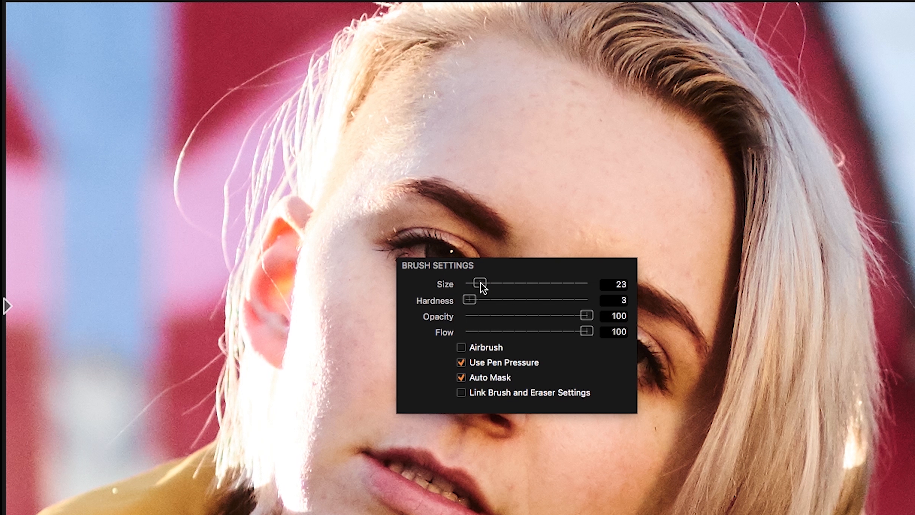
left_click_drag(481, 283, 476, 284)
scroll(458, 267, "up", 5)
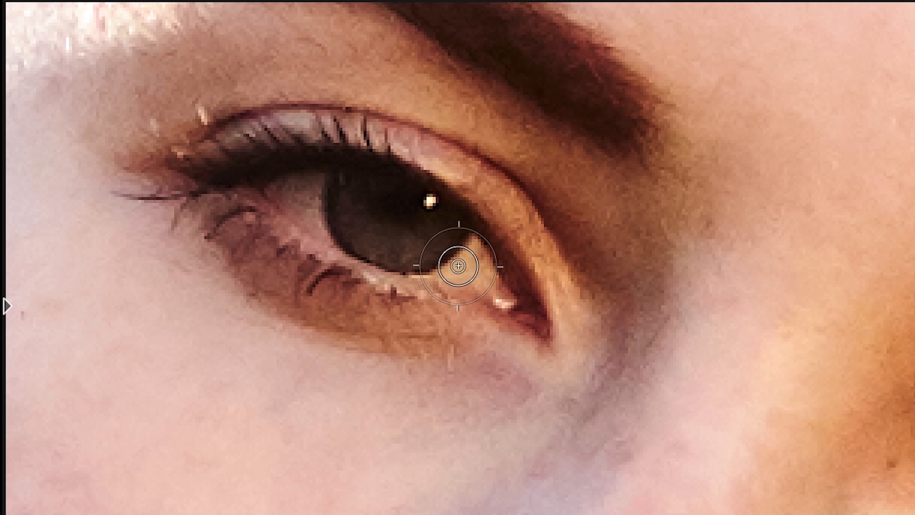
right_click(457, 266)
left_click_drag(457, 266, 456, 266)
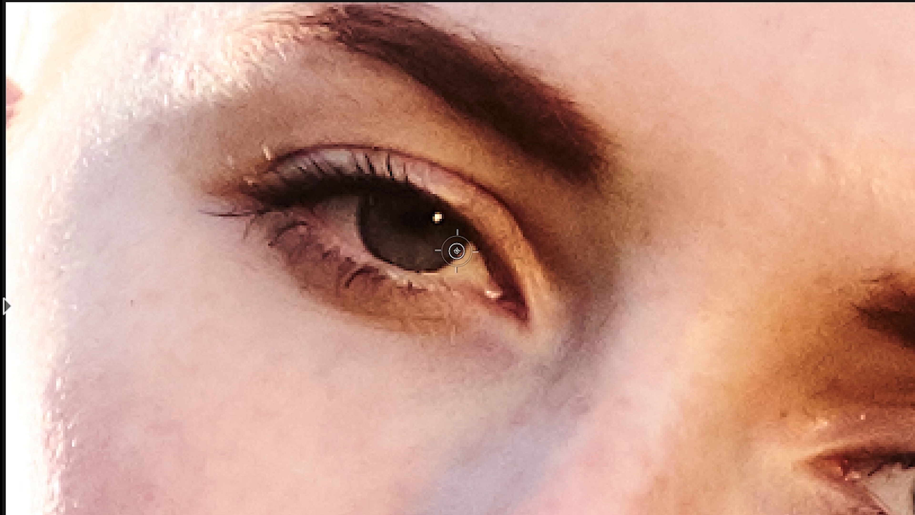
mouse_move(445, 276)
left_mouse_down()
mouse_move(465, 259)
mouse_move(487, 268)
mouse_move(465, 285)
left_mouse_up()
mouse_move(347, 204)
left_mouse_down()
mouse_move(346, 234)
mouse_move(361, 253)
mouse_move(413, 272)
mouse_move(363, 253)
mouse_move(341, 218)
mouse_move(326, 218)
mouse_move(346, 258)
left_mouse_up()
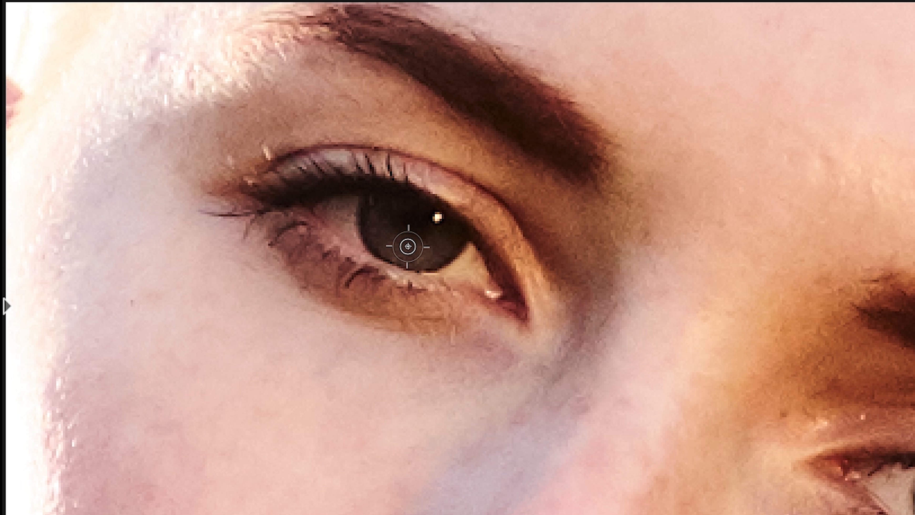
Step: Switch to Erase Mask and display Layer 3's mask to check its coverage of the eye white
mouse_move(613, 1)
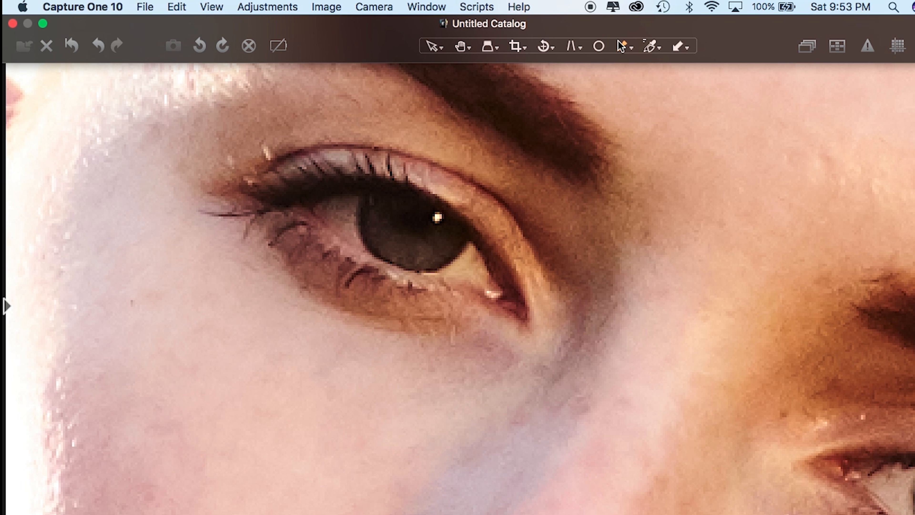
left_click(629, 48)
left_click(677, 68)
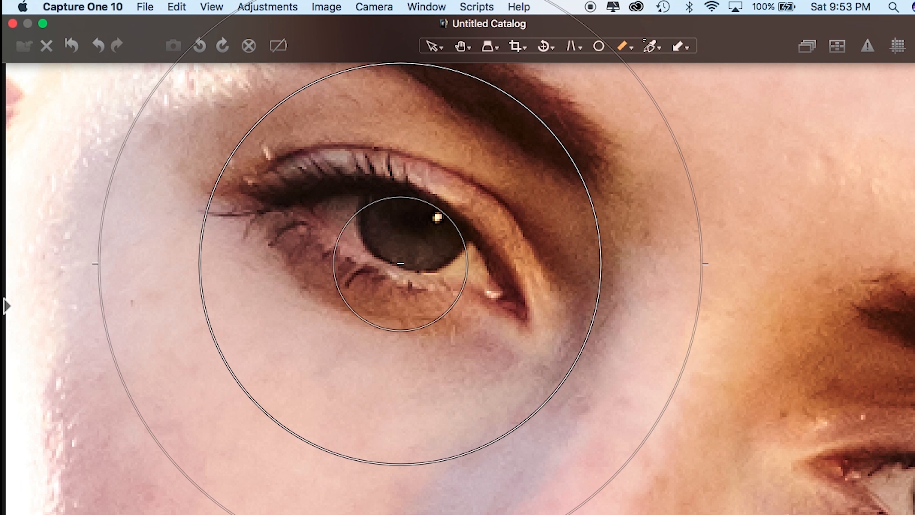
key("m")
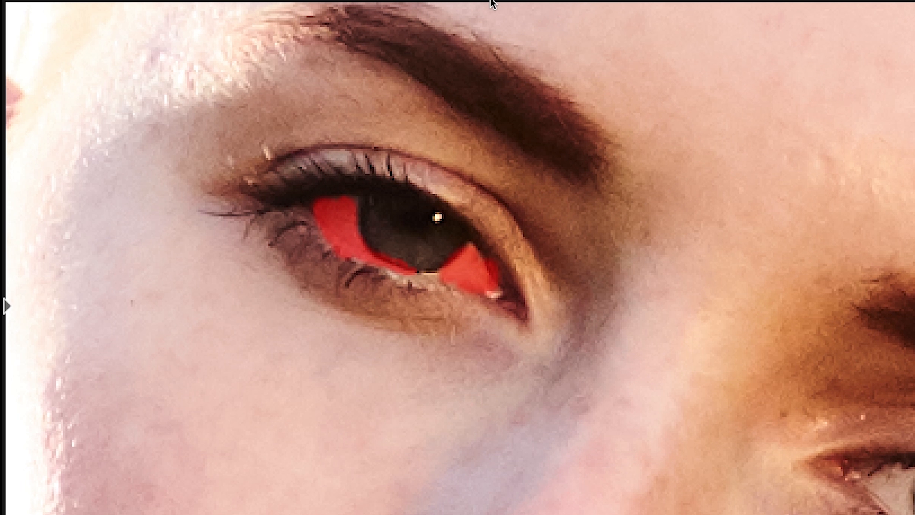
Step: Switch the masking tool back to Draw Mask
mouse_move(491, 2)
left_click(629, 46)
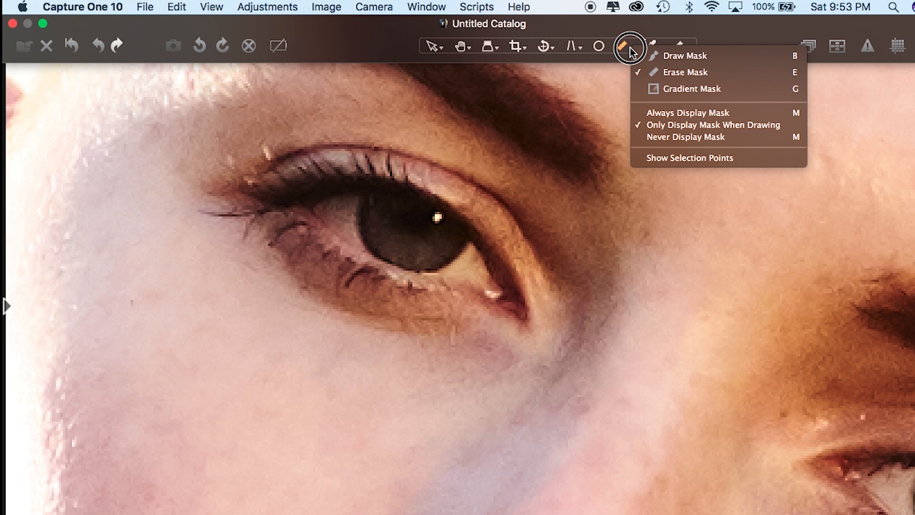
left_click(637, 57)
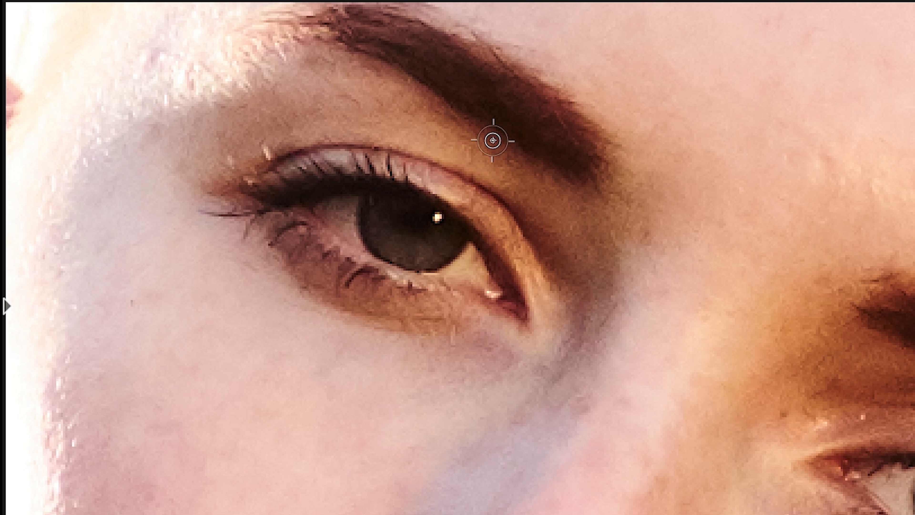
Step: Choose Erase Mask and reduce the eraser size for fine work around the iris
left_click(627, 46)
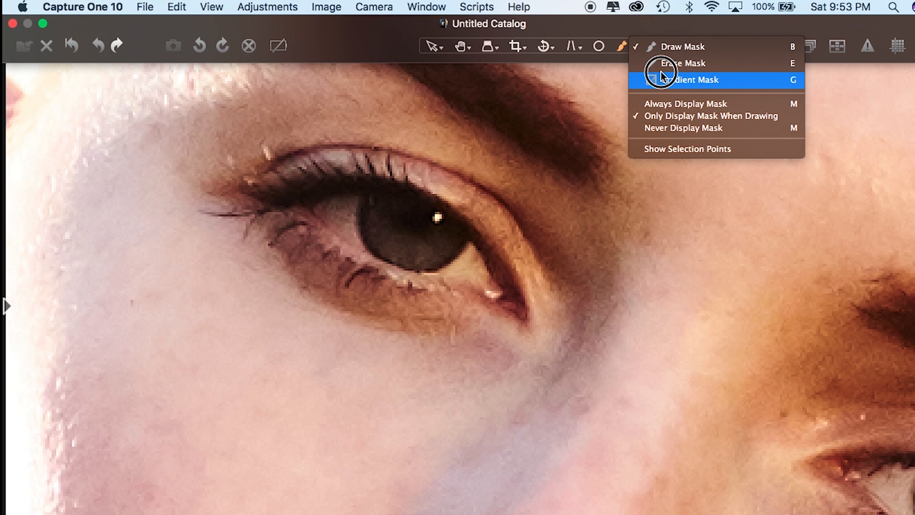
left_click(663, 63)
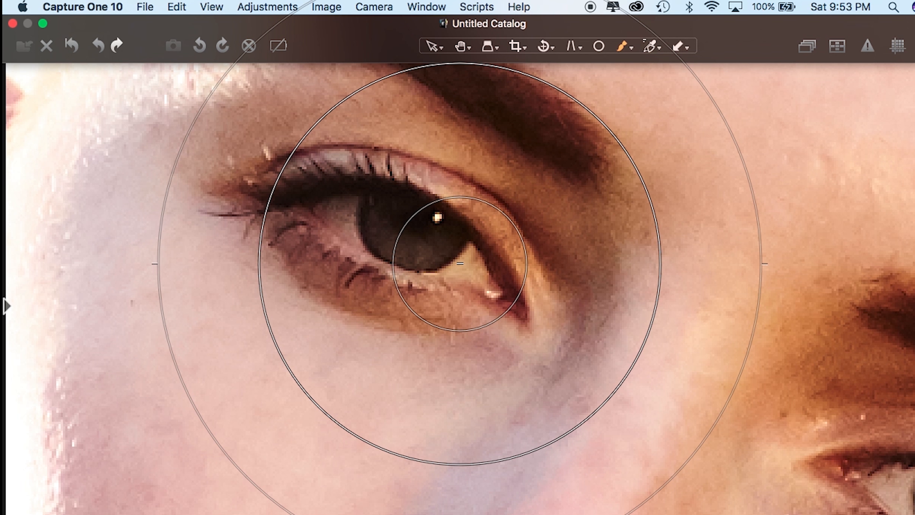
right_click(460, 264)
left_click_drag(462, 265, 460, 265)
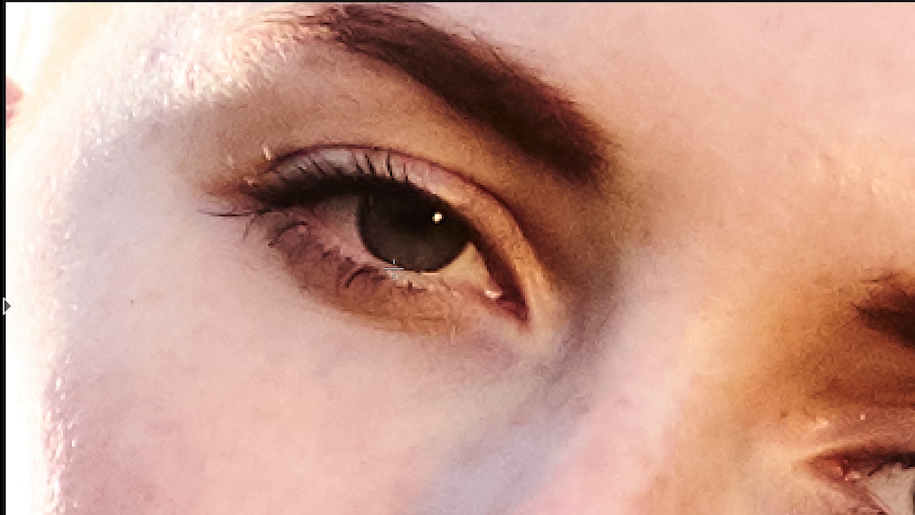
Step: Display the mask around the iris to inspect its edges, and hide it again
scroll(394, 268, "up", 2)
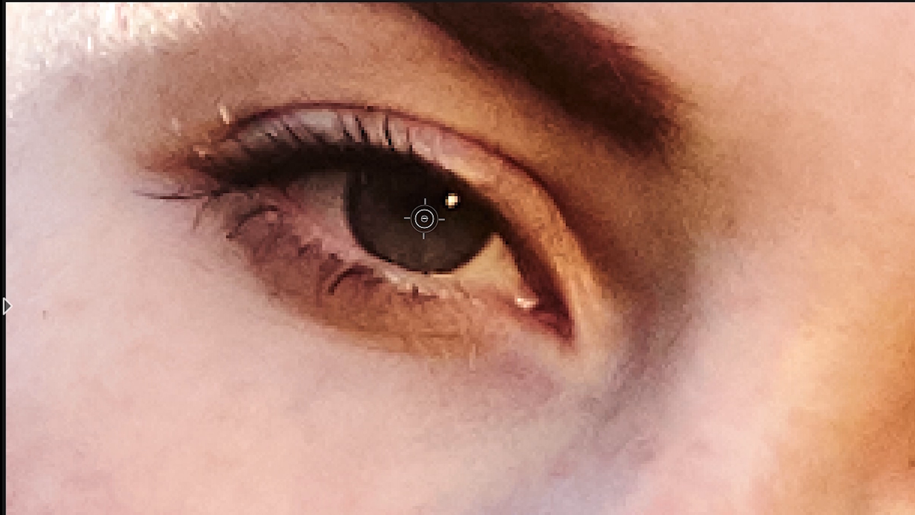
key("m")
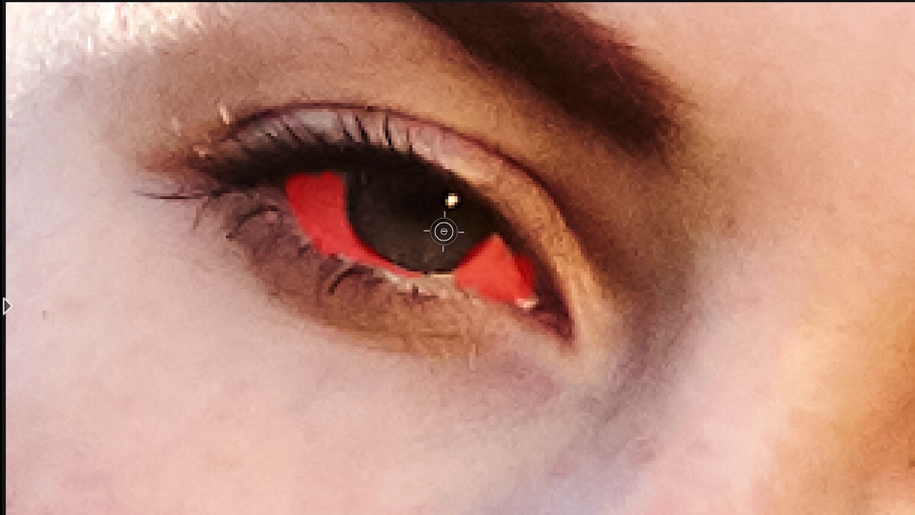
key("m")
Step: Switch to Draw Mask and paint Layer 3's mask over the white of the eye nearer the long hair
scroll(444, 231, "down", 10)
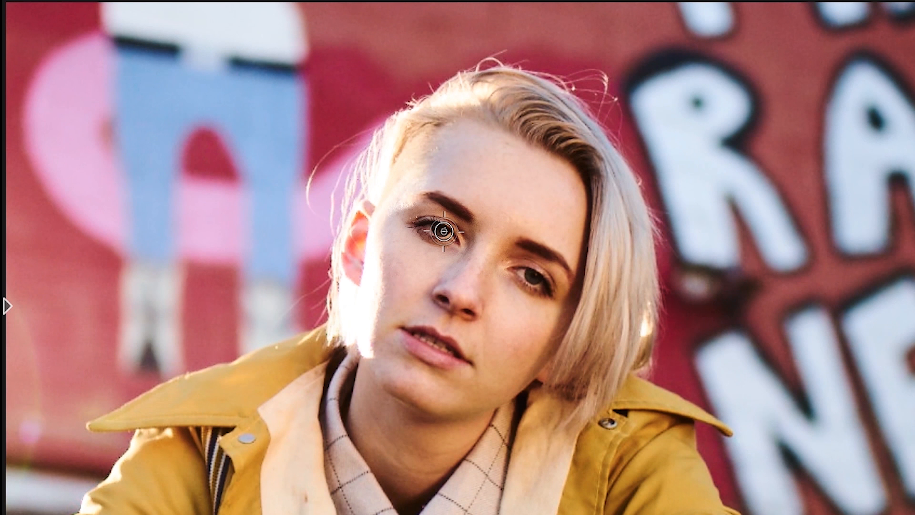
scroll(512, 263, "up", 10)
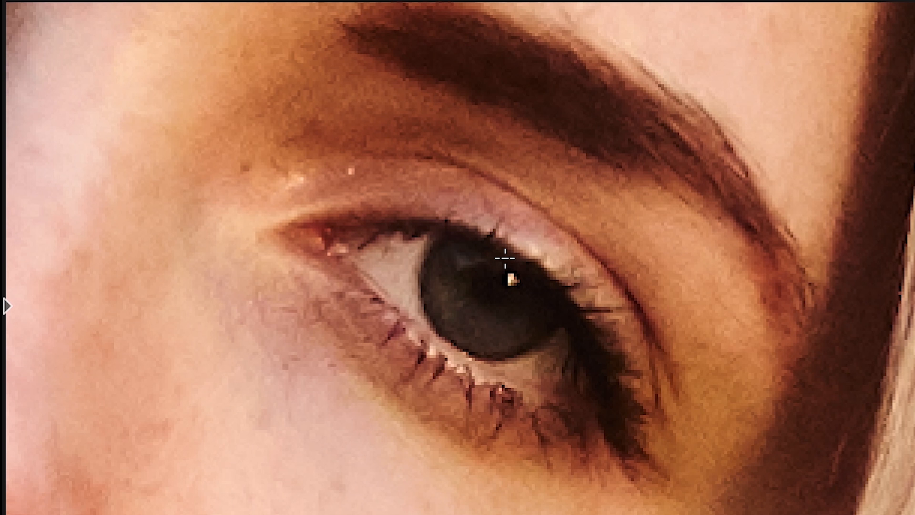
mouse_move(466, 3)
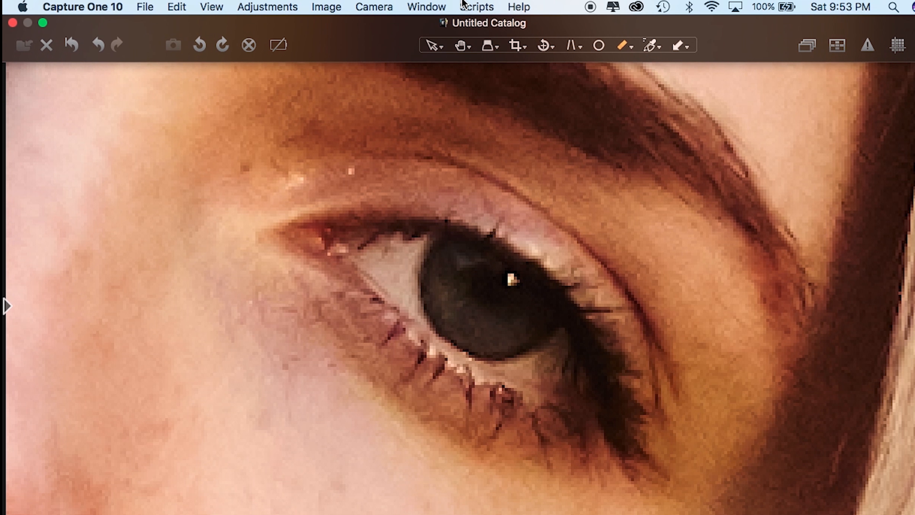
left_click(619, 49)
left_click(640, 57)
mouse_move(392, 259)
left_mouse_down()
mouse_move(371, 271)
mouse_move(411, 322)
mouse_move(412, 249)
mouse_move(411, 306)
mouse_move(435, 344)
mouse_move(511, 376)
mouse_move(533, 375)
mouse_move(558, 351)
mouse_move(513, 366)
mouse_move(537, 381)
mouse_move(554, 354)
left_mouse_up()
left_click_drag(416, 329, 430, 336)
Step: Fully desaturate the eye whites by setting Layer 3's saturation to -100
key("o")
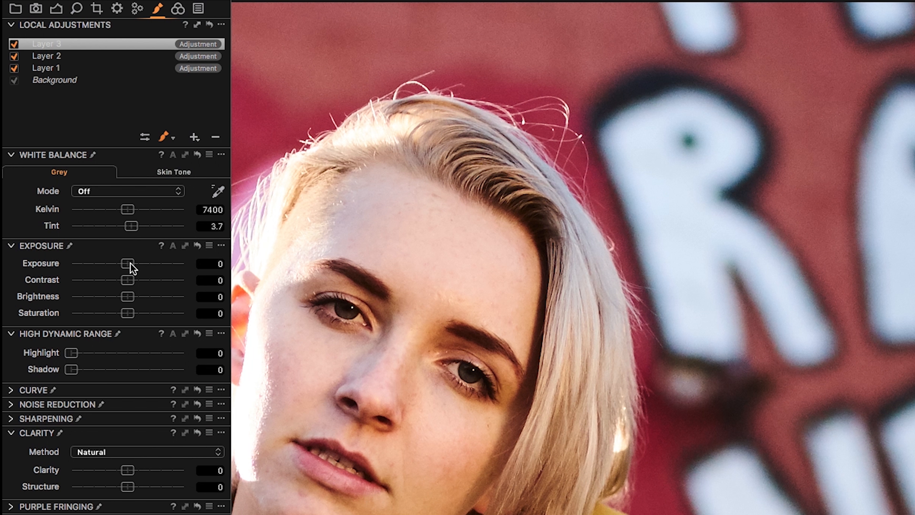
left_click_drag(111, 316, 47, 310)
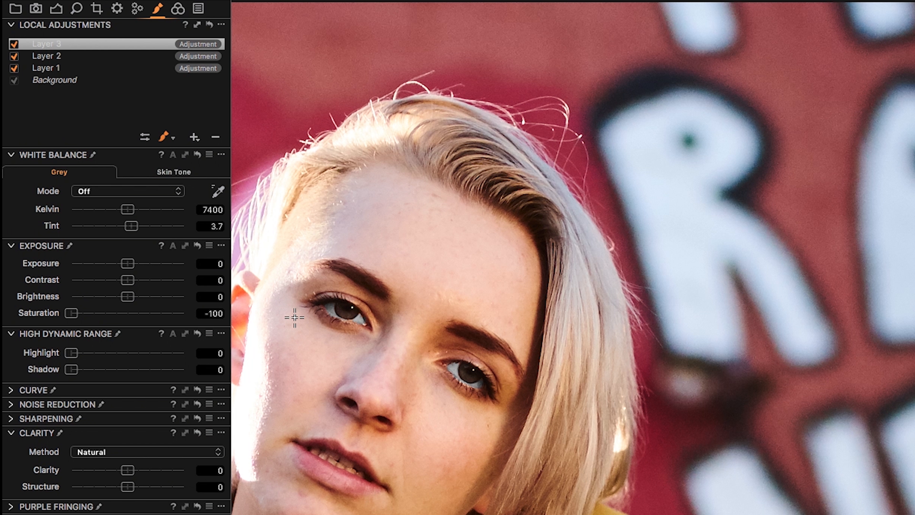
key("super+t")
Step: Switch to Erase Mask and display Layer 3's mask over the eye nearer the long hair
scroll(461, 387, "up", 5)
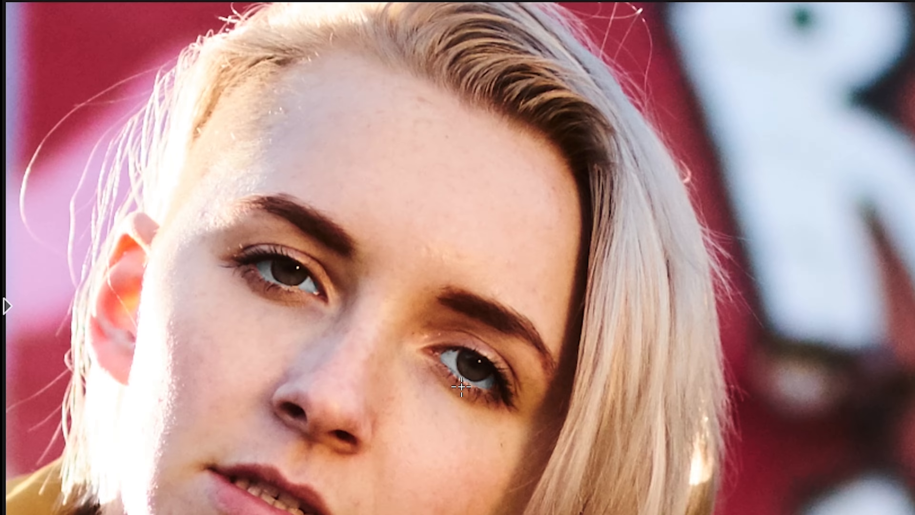
right_click(462, 386)
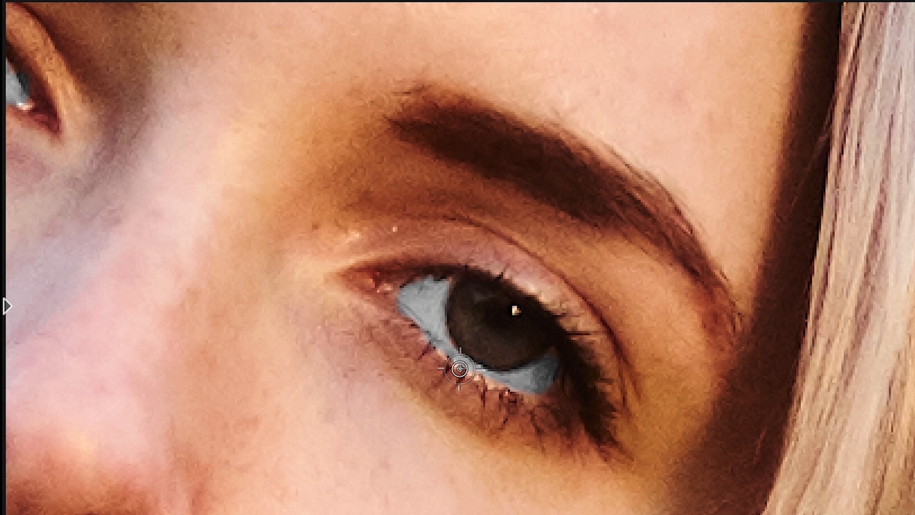
right_click(492, 227)
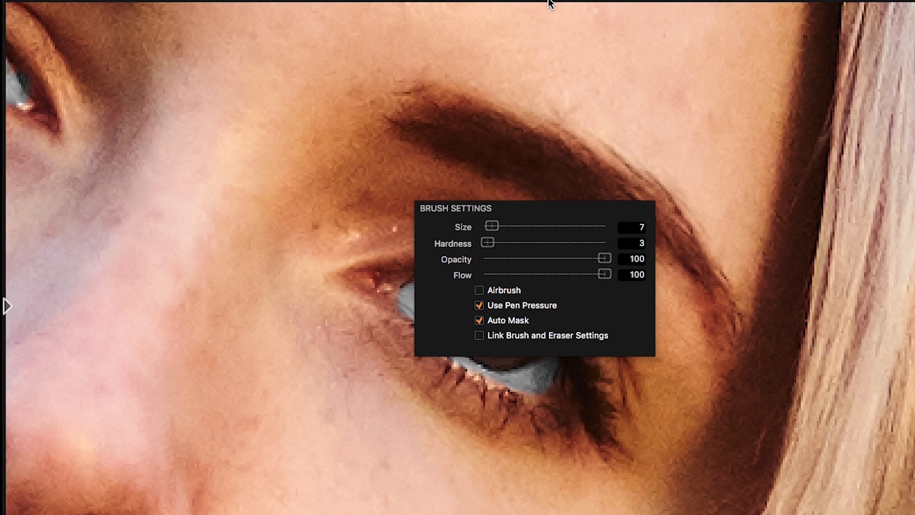
mouse_move(551, 4)
left_click(619, 47)
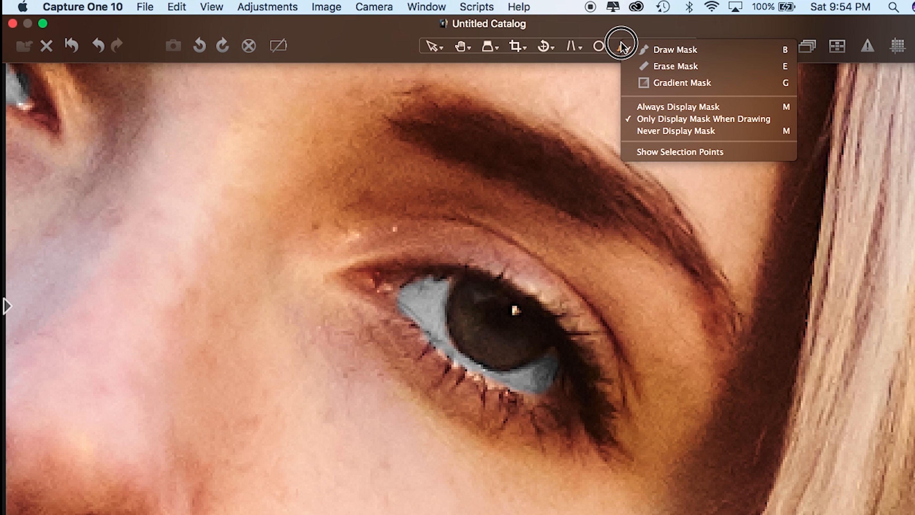
left_click(640, 64)
key("m")
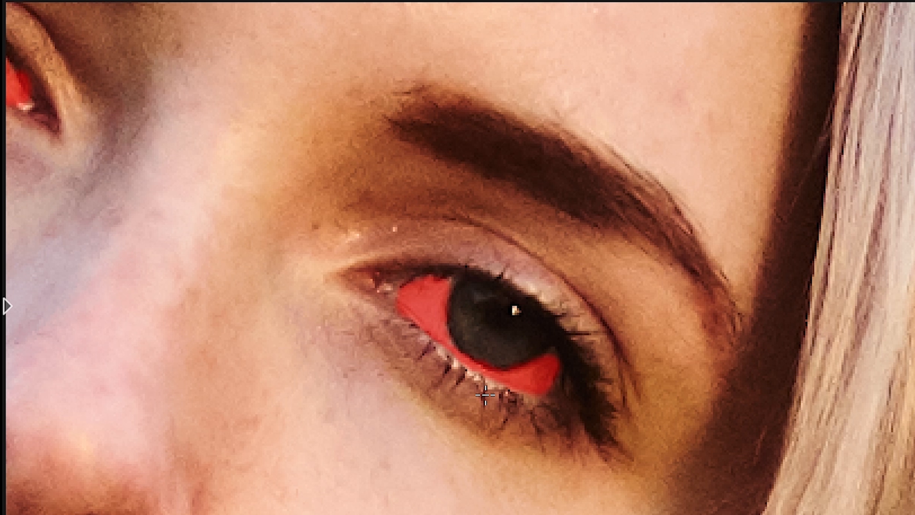
Step: Erase Layer 3's mask along the lower lid of the other eye
scroll(133, 233, "down", 3)
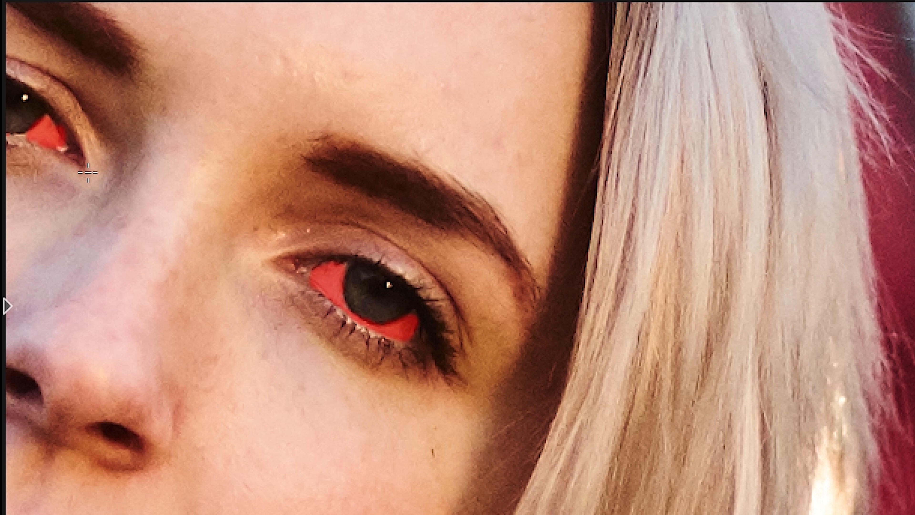
scroll(88, 173, "down", 4)
scroll(54, 156, "up", 8)
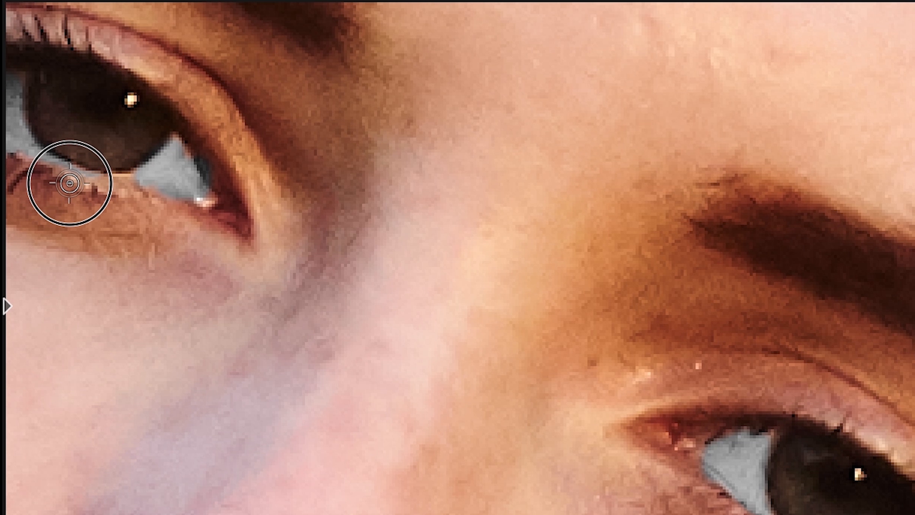
mouse_move(69, 183)
left_mouse_down()
mouse_move(103, 192)
mouse_move(203, 151)
mouse_move(228, 188)
left_mouse_up()
Step: Soften the desaturation of the eye whites by setting Layer 3's saturation to -42
left_click(7, 306)
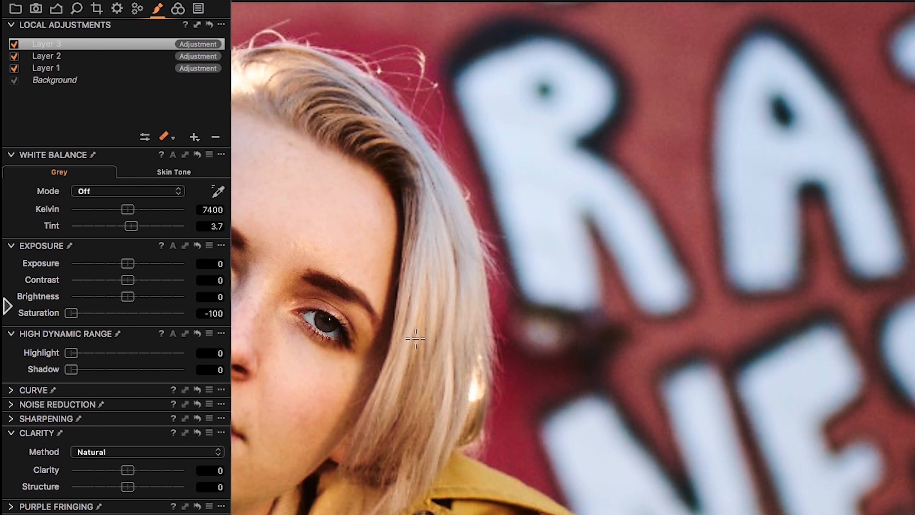
key("super+t")
scroll(416, 338, "down", 10)
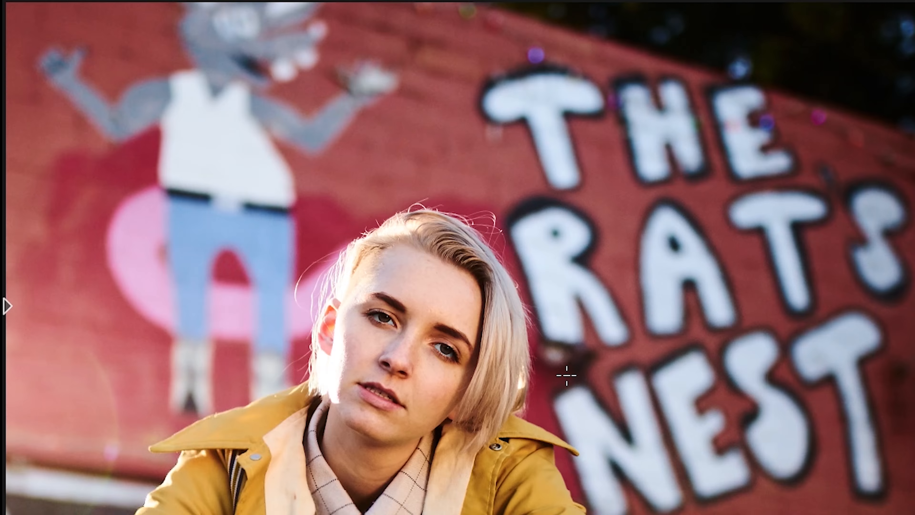
scroll(464, 232, "up", 8)
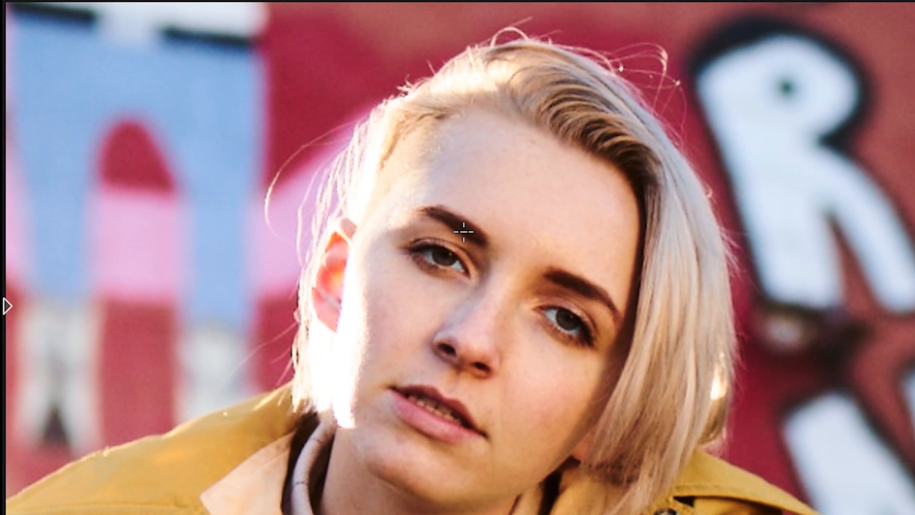
mouse_move(5, 271)
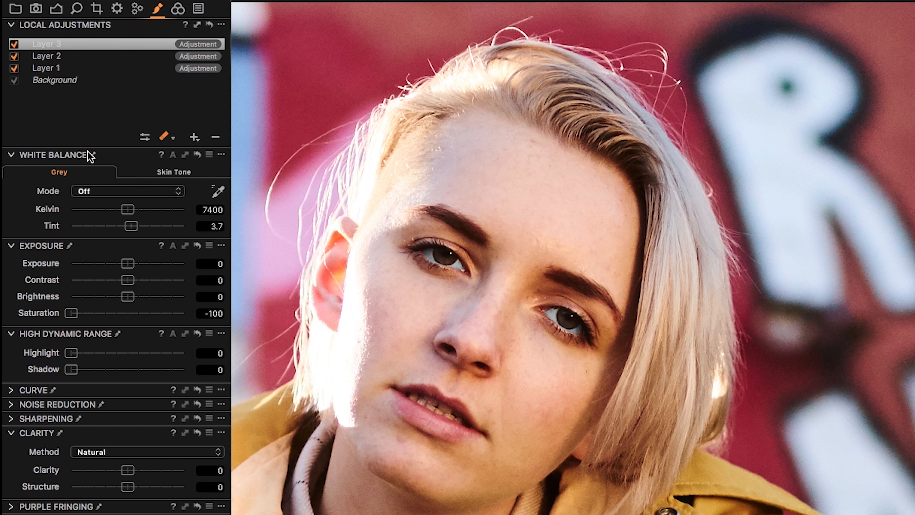
left_click_drag(97, 313, 105, 314)
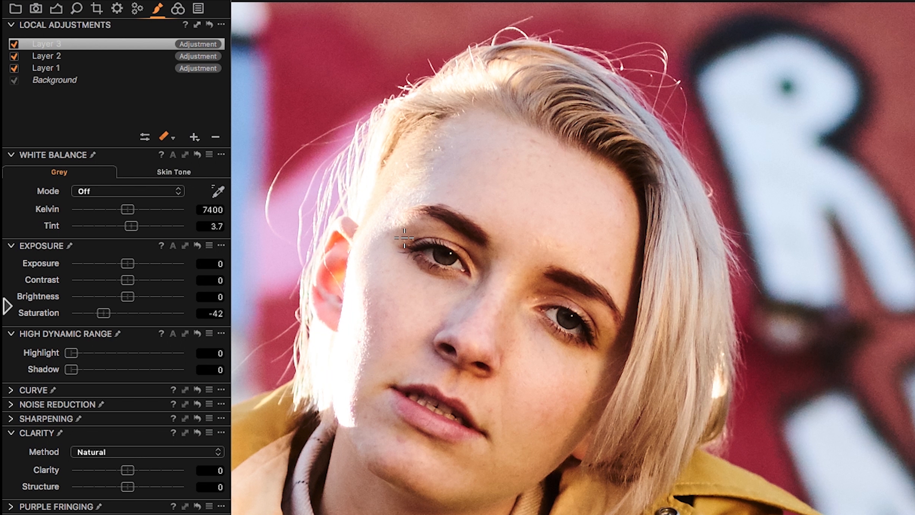
Step: Check the eye whites close up and in the full frame, and recheck Layer 3's saturation setting
scroll(449, 248, "up", 5)
scroll(461, 252, "down", 5)
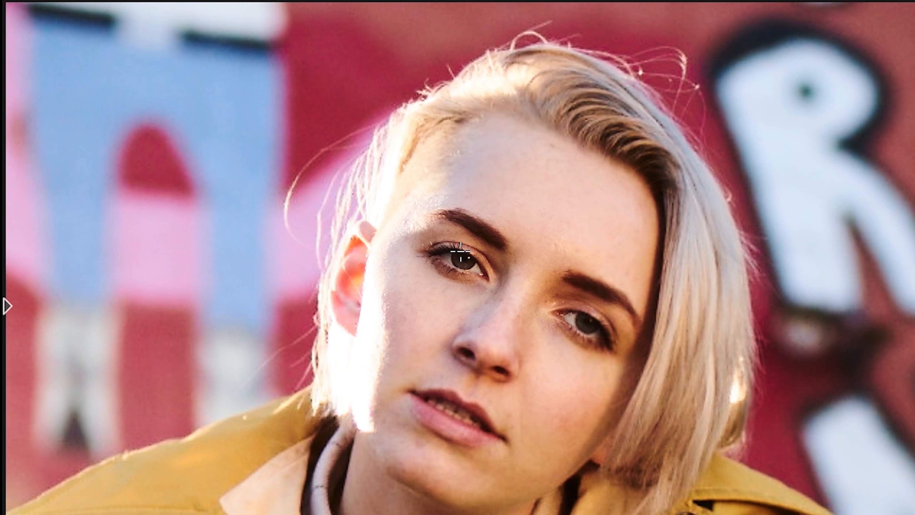
scroll(511, 333, "down", 5)
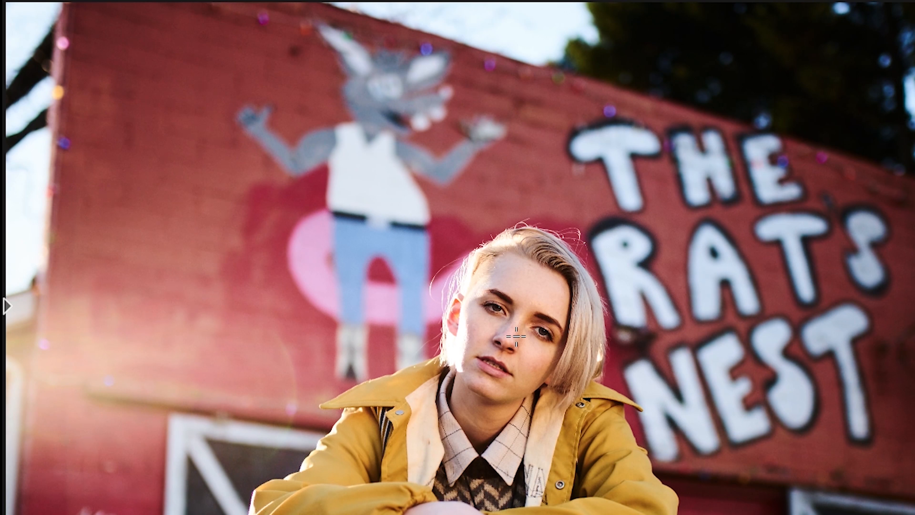
scroll(546, 356, "down", 3)
mouse_move(5, 337)
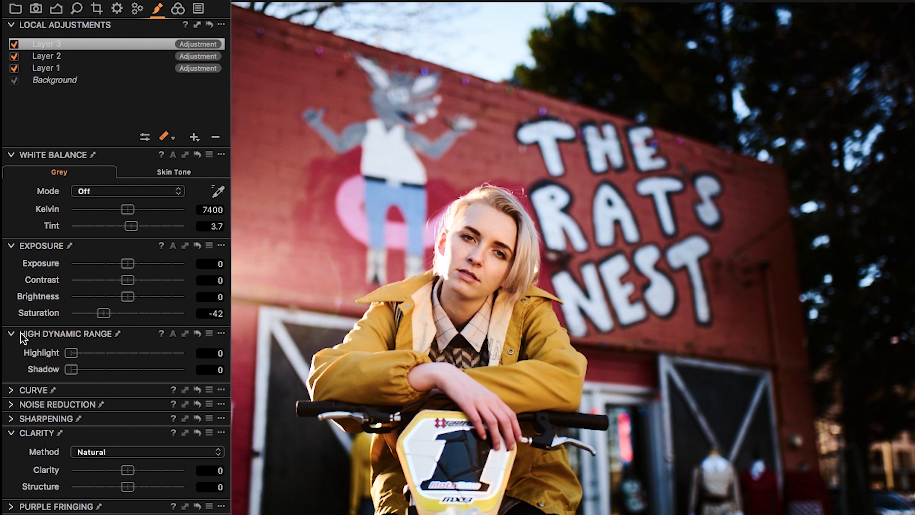
mouse_move(90, 313)
left_mouse_down()
mouse_move(52, 312)
mouse_move(148, 322)
mouse_move(95, 319)
left_mouse_up()
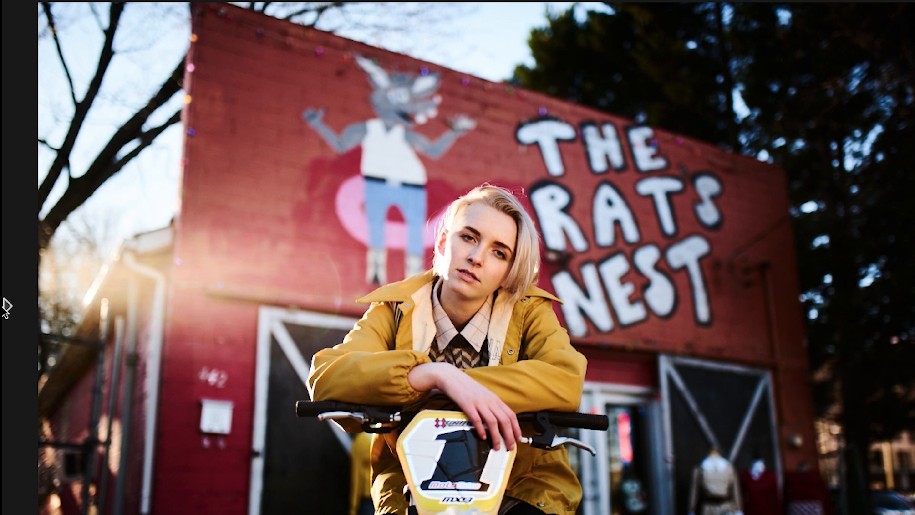
mouse_move(7, 306)
left_click_drag(91, 312, 105, 316)
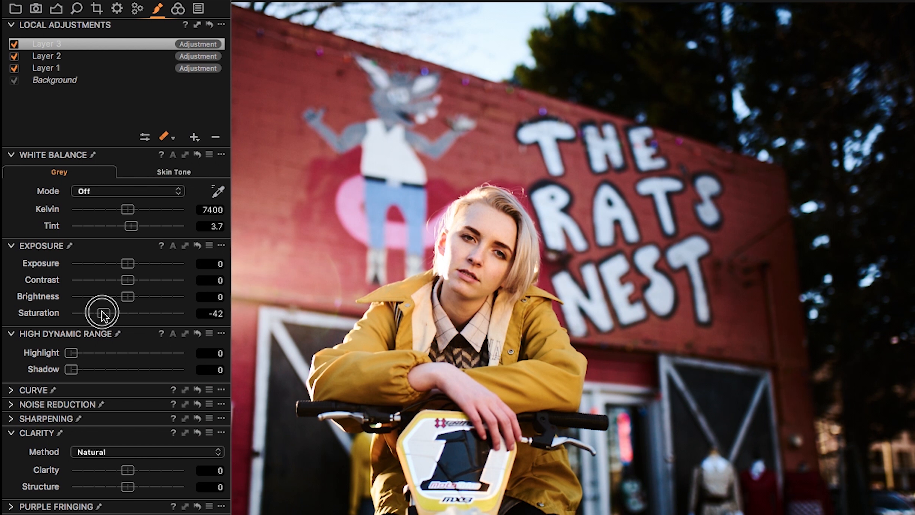
Step: Brighten the eye whites by setting Layer 3's exposure to 0.1, and review the face at several magnifications
mouse_move(5, 282)
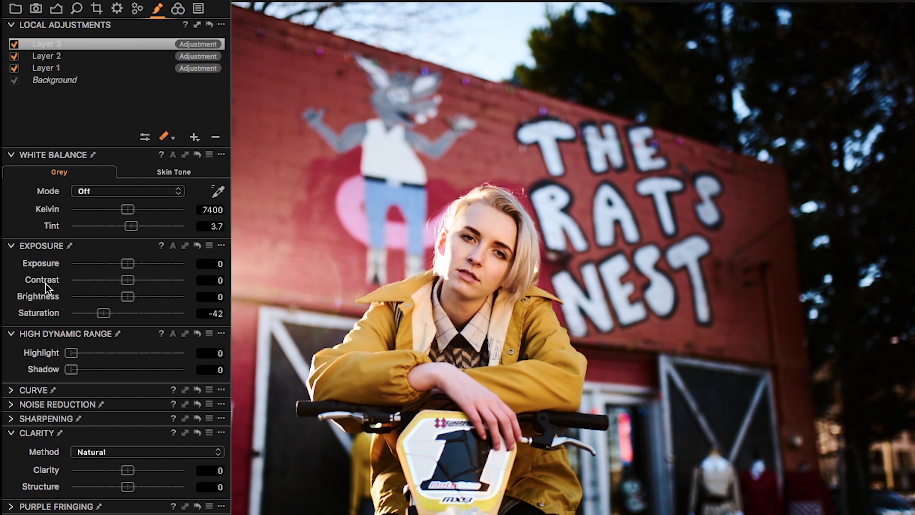
left_click_drag(131, 263, 130, 269)
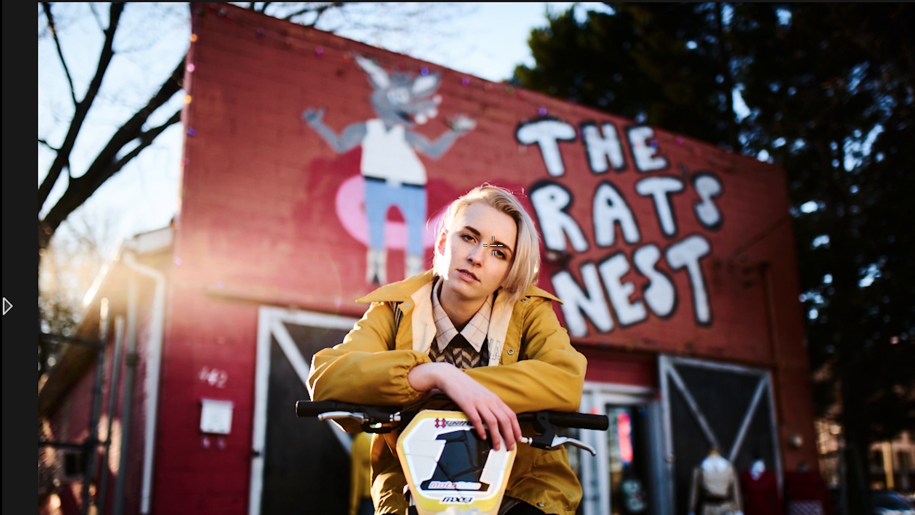
scroll(493, 245, "up", 5)
scroll(493, 245, "up", 8)
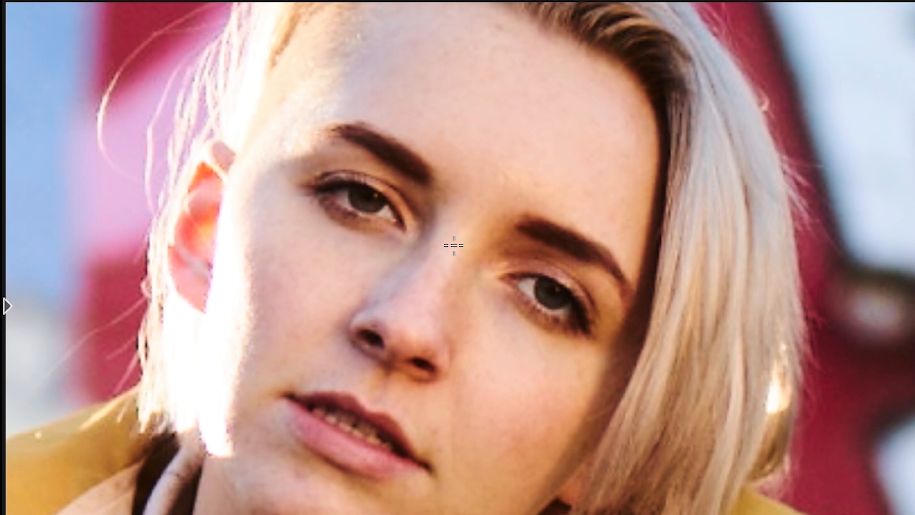
scroll(453, 245, "down", 8)
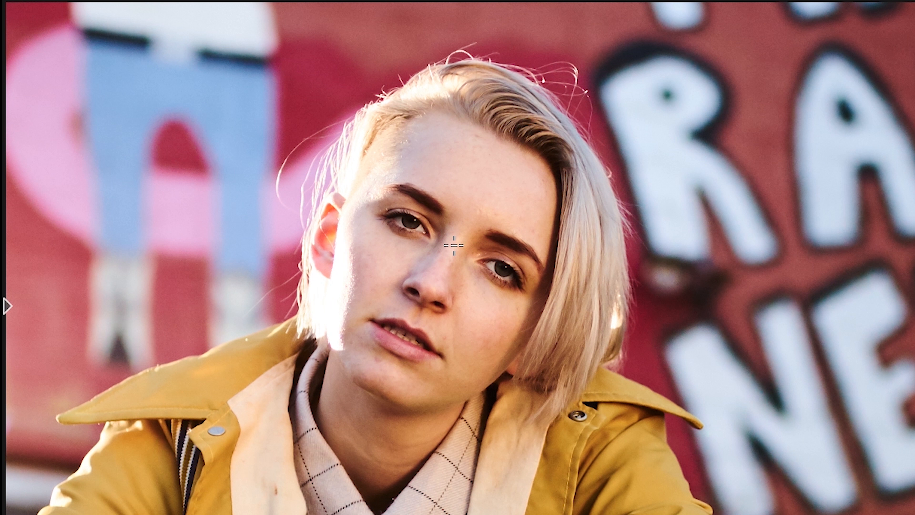
scroll(454, 245, "down", 5)
Step: Add a new adjustment layer, Layer 4, and choose Draw Mask for painting around the eyes
mouse_move(39, 164)
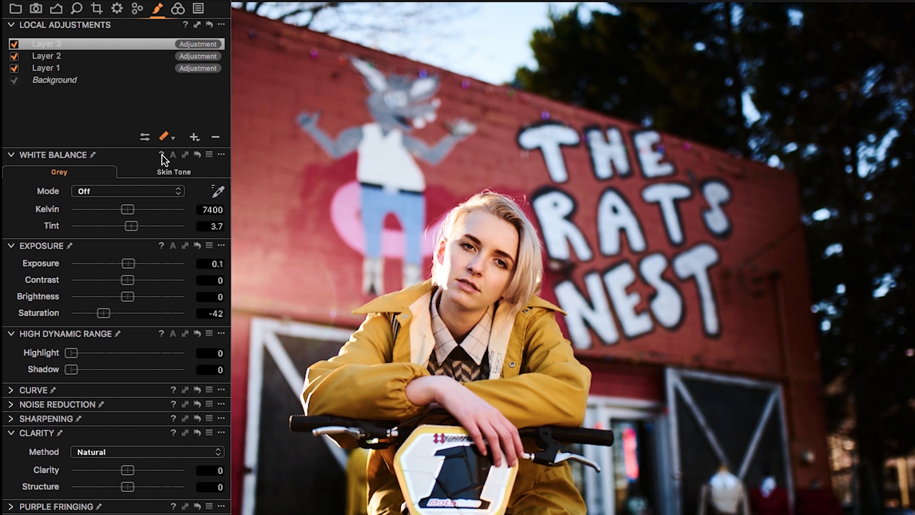
left_click(194, 137)
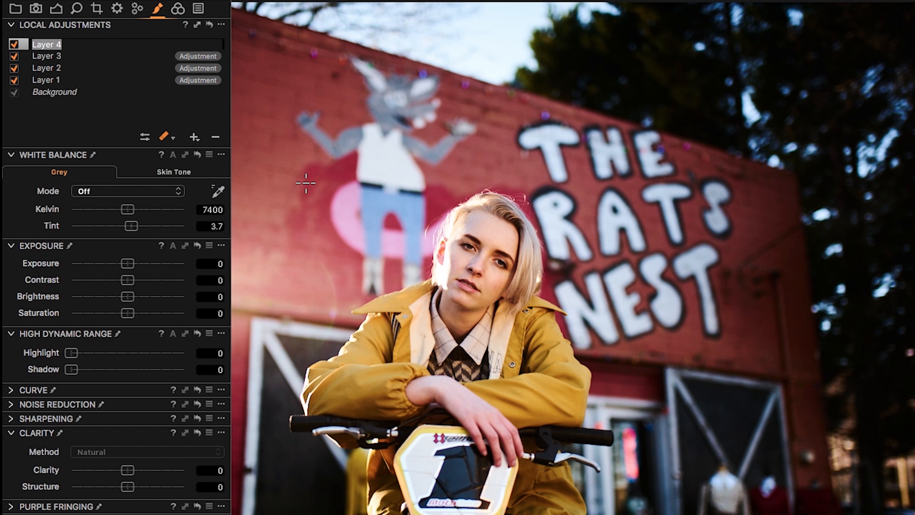
scroll(466, 252, "up", 10)
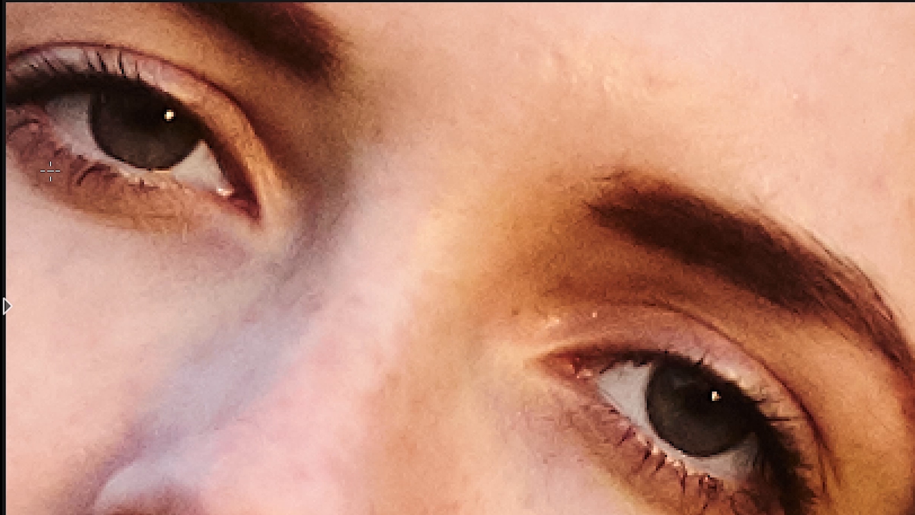
mouse_move(6, 253)
mouse_move(306, 6)
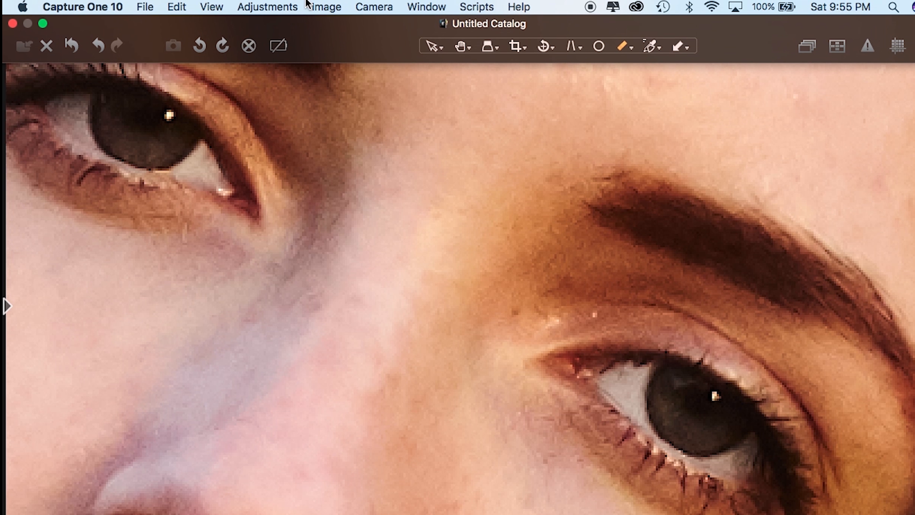
left_click(625, 43)
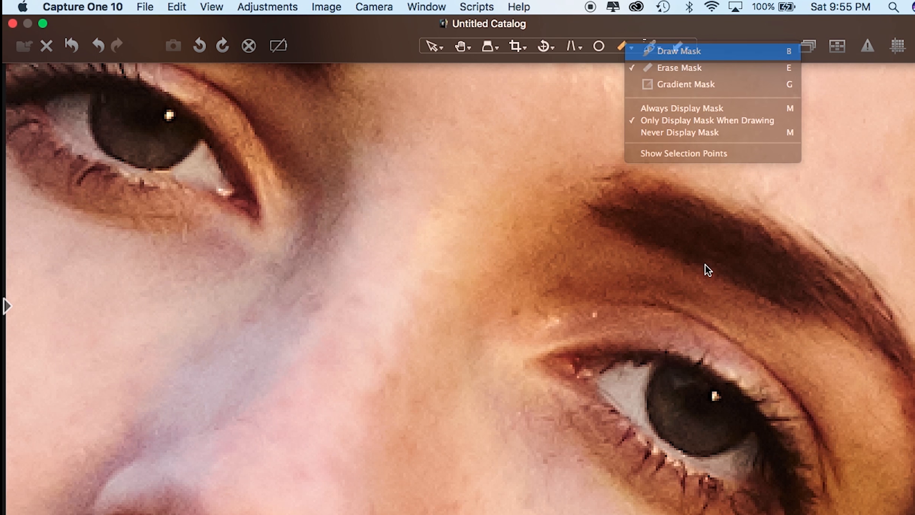
Step: Paint Layer 4's mask over the irises of both eyes
left_click(692, 415)
mouse_move(666, 390)
left_mouse_down()
mouse_move(677, 427)
mouse_move(680, 375)
mouse_move(685, 425)
left_mouse_up()
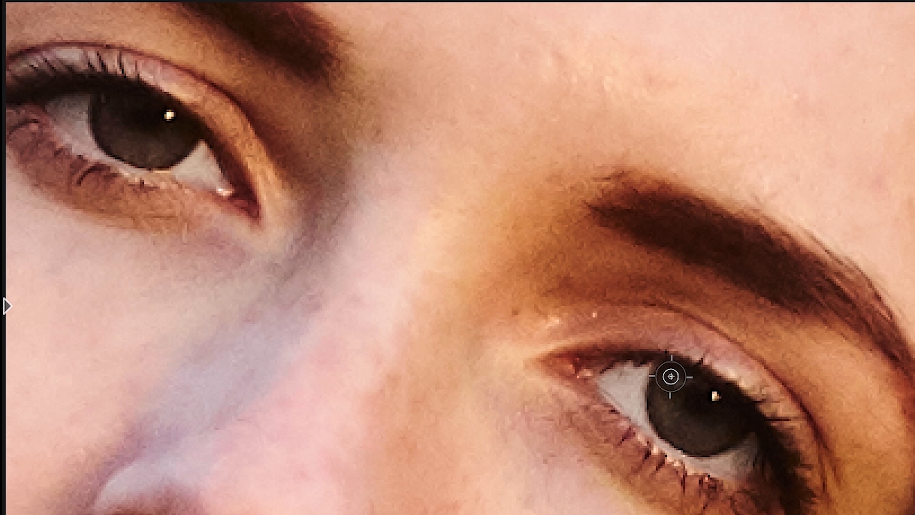
mouse_move(680, 377)
left_mouse_down()
mouse_move(673, 406)
mouse_move(687, 418)
mouse_move(734, 416)
mouse_move(733, 429)
mouse_move(713, 444)
mouse_move(693, 442)
mouse_move(670, 405)
mouse_move(713, 432)
mouse_move(659, 415)
mouse_move(680, 367)
mouse_move(660, 378)
left_mouse_up()
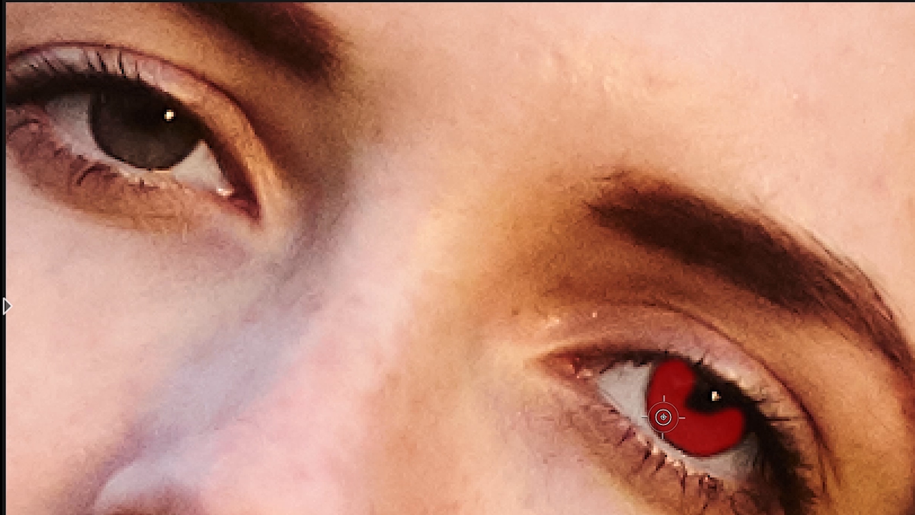
mouse_move(131, 100)
left_mouse_down()
mouse_move(130, 122)
mouse_move(171, 140)
mouse_move(180, 123)
mouse_move(191, 124)
mouse_move(188, 145)
mouse_move(144, 154)
mouse_move(120, 91)
mouse_move(108, 91)
mouse_move(99, 104)
mouse_move(110, 142)
mouse_move(130, 154)
mouse_move(105, 107)
mouse_move(123, 140)
left_mouse_up()
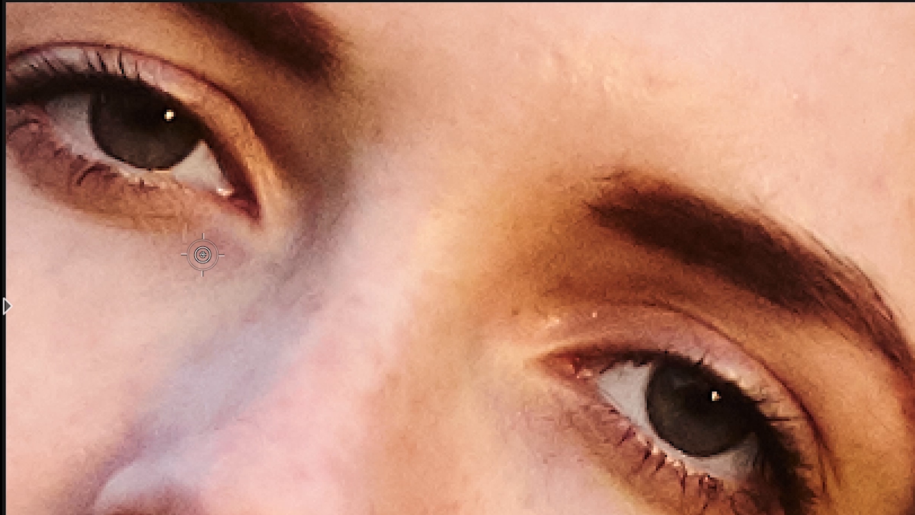
Step: Review the face, and set Layer 3's exposure to 0.06 and its saturation to -19
key("ctrl+0")
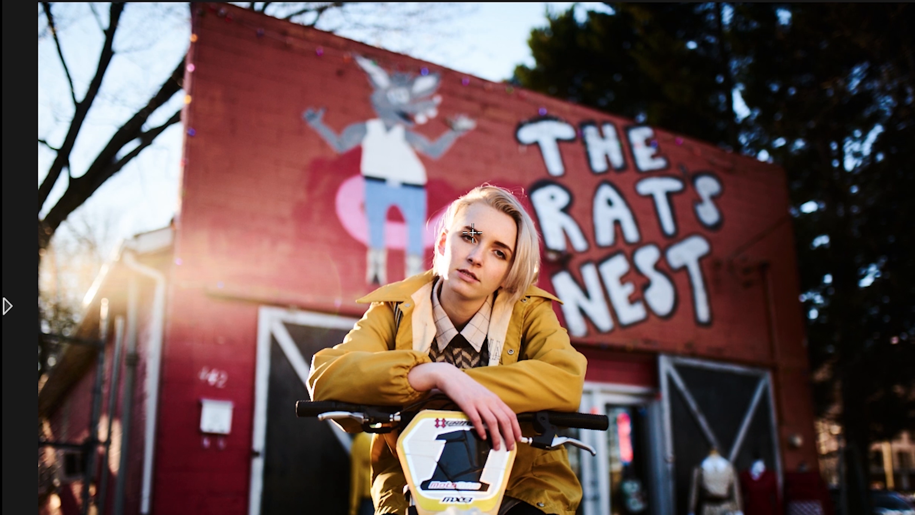
scroll(473, 233, "up", 5)
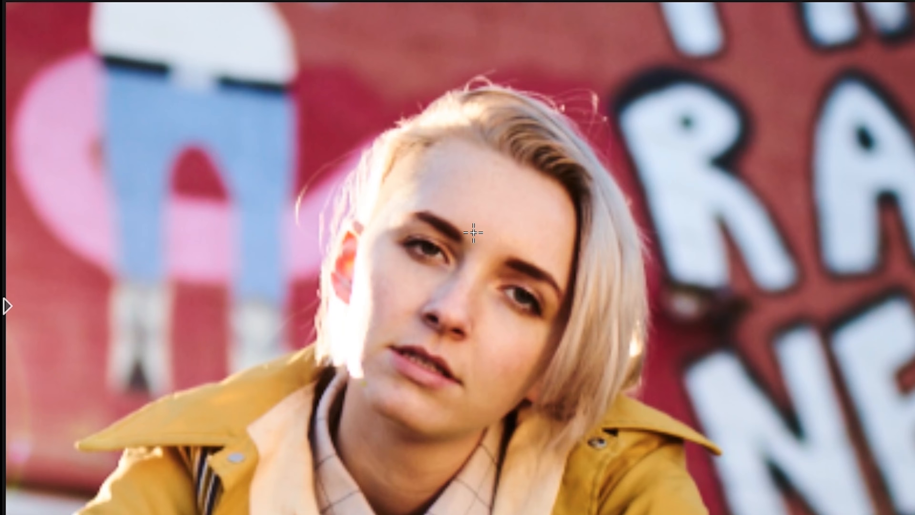
scroll(473, 233, "down", 2)
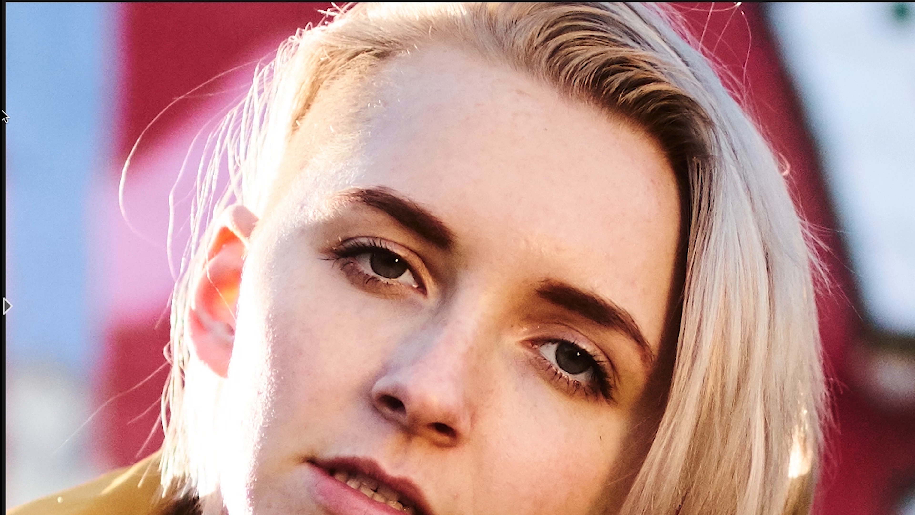
mouse_move(4, 116)
left_click(60, 58)
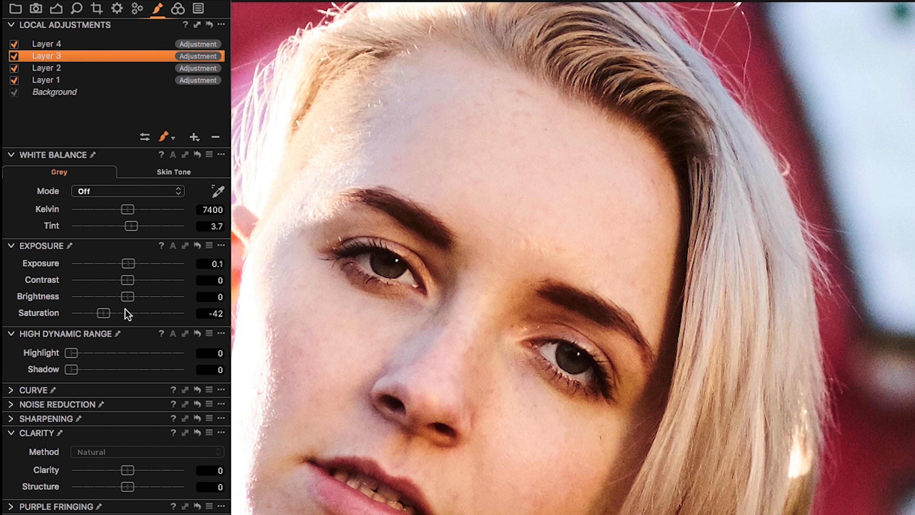
left_click_drag(129, 268, 128, 267)
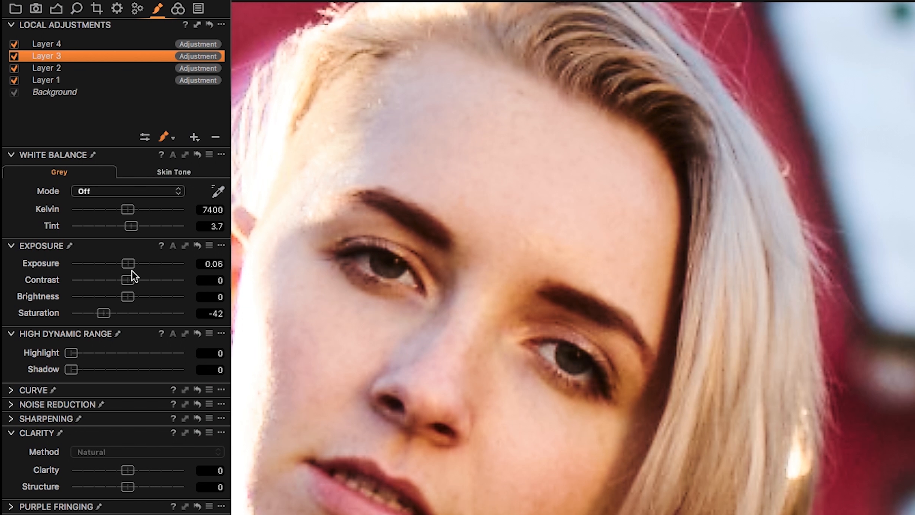
left_click_drag(104, 313, 117, 312)
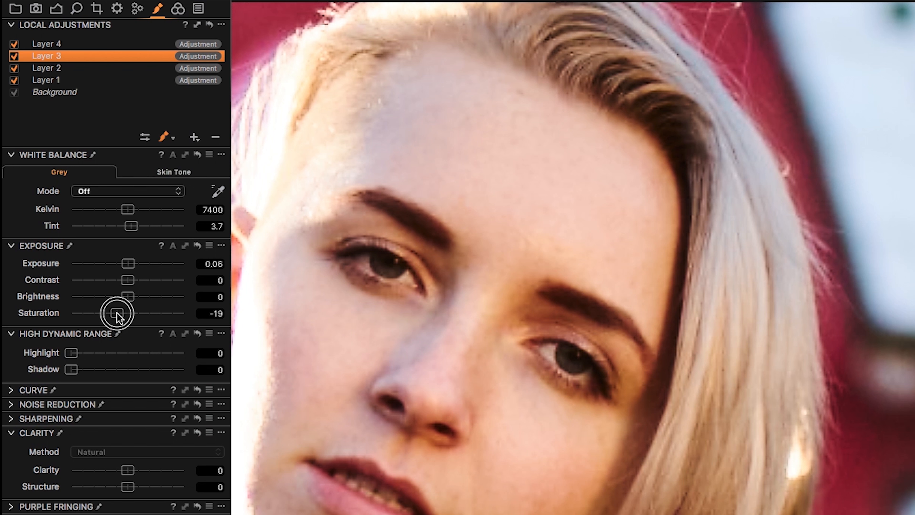
Step: On Layer 4, set the irises' saturation to -100 and the High Dynamic Range shadow to 41
left_click(95, 46)
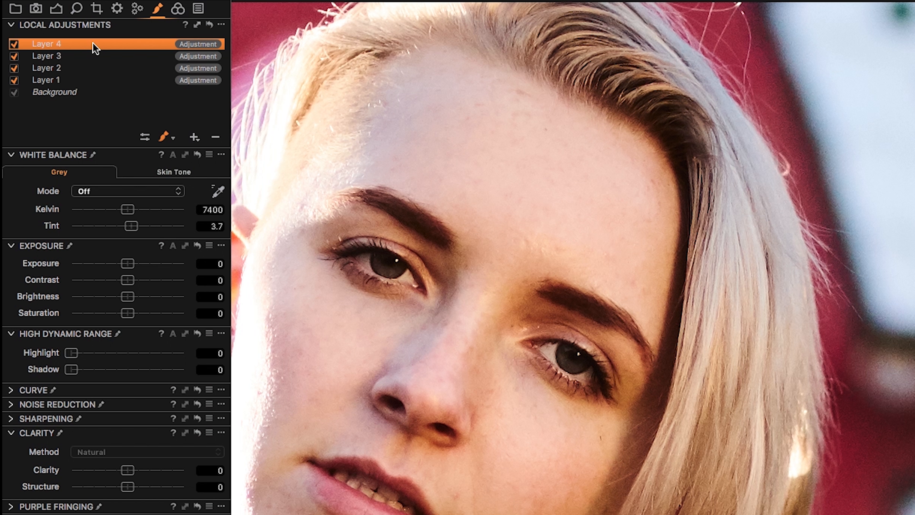
mouse_move(3, 268)
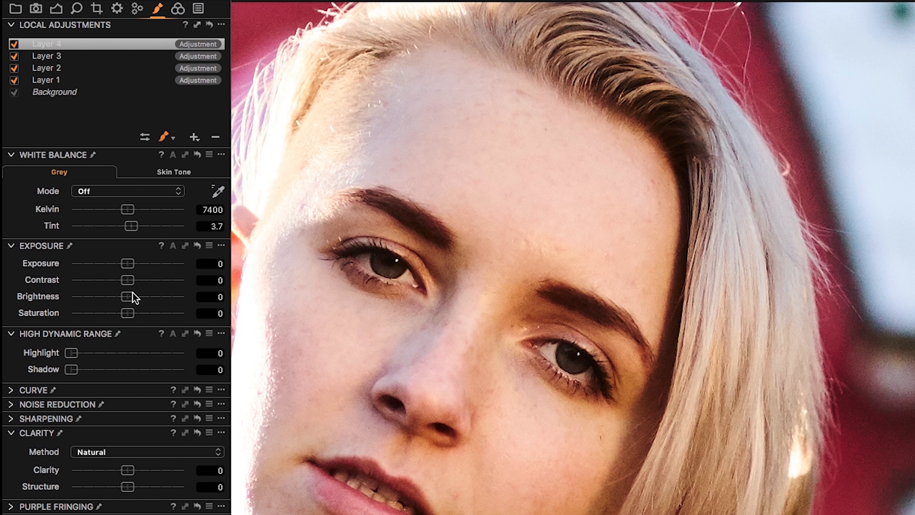
left_click_drag(128, 313, 54, 311)
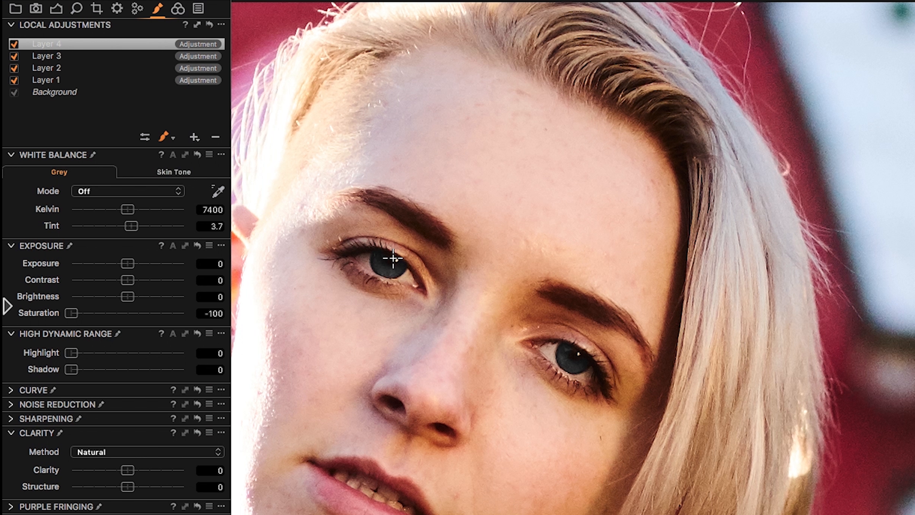
scroll(393, 258, "up", 5)
scroll(393, 258, "down", 2)
mouse_move(3, 311)
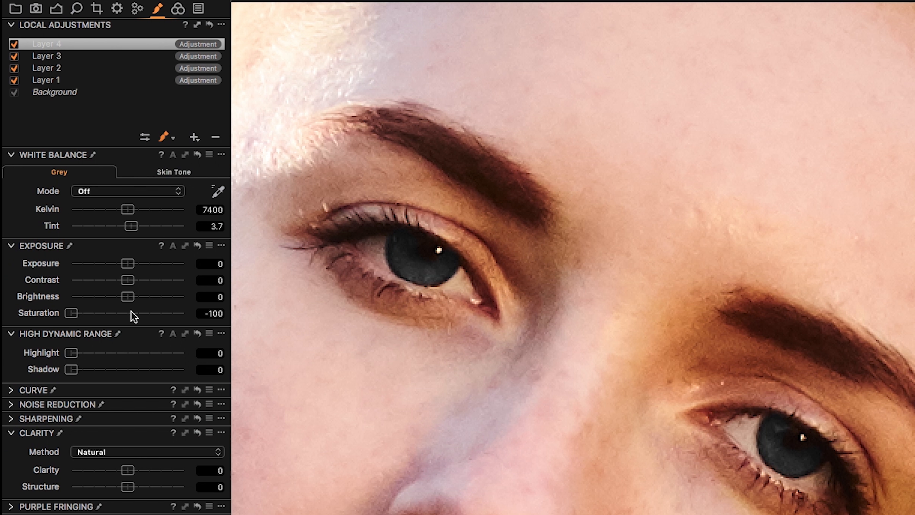
left_click_drag(74, 369, 117, 370)
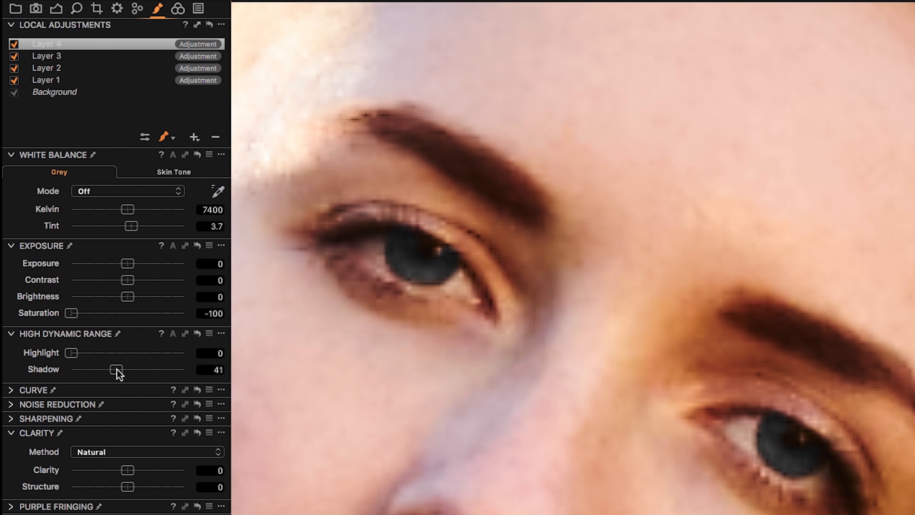
Step: Brighten the irises by setting Layer 4's exposure to 0.15, and review the portrait at several magnifications
scroll(436, 354, "down", 10)
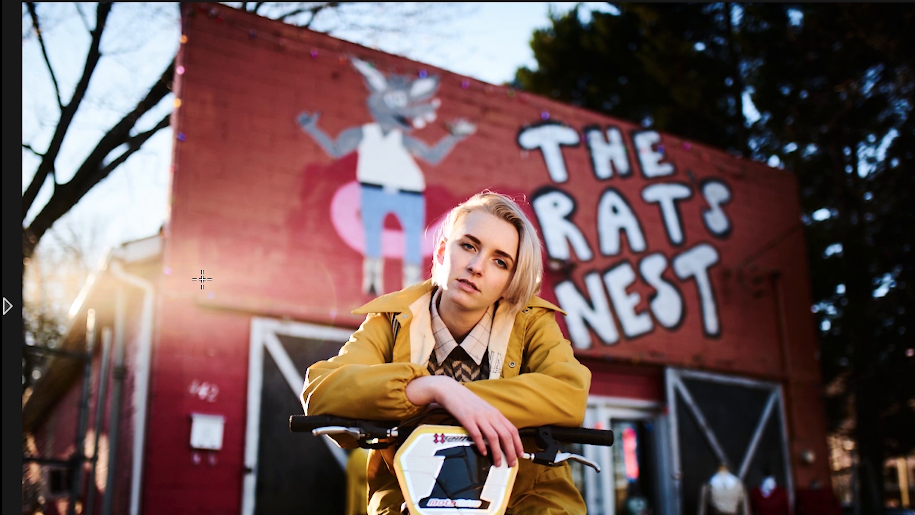
mouse_move(126, 263)
left_mouse_down()
mouse_move(142, 262)
mouse_move(133, 269)
left_mouse_up()
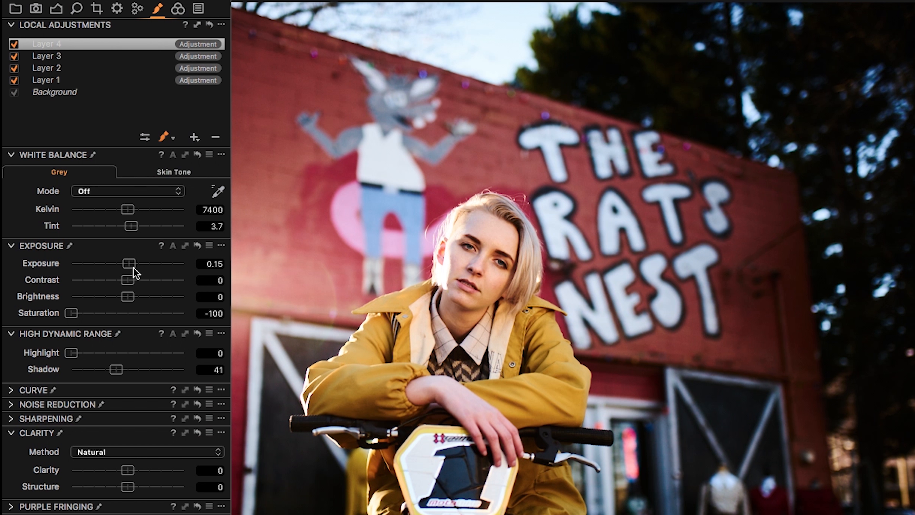
scroll(505, 260, "up", 5)
scroll(505, 260, "up", 4)
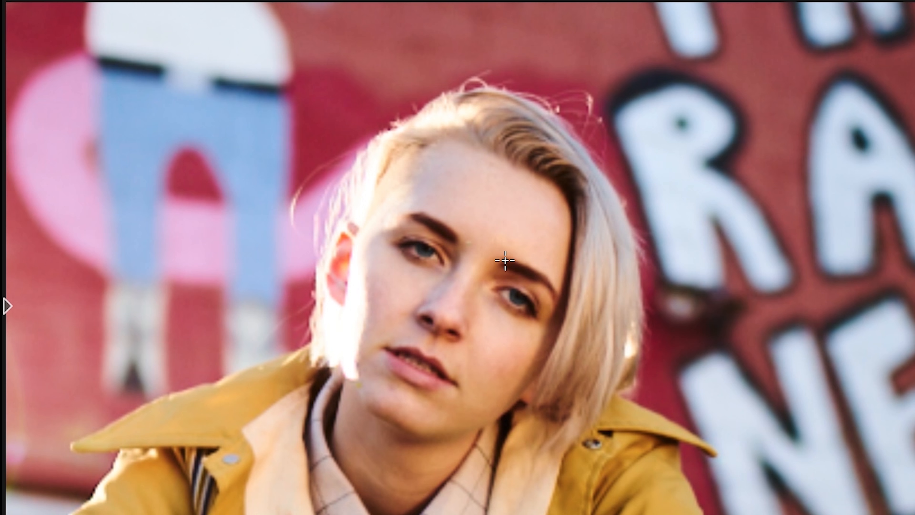
mouse_move(5, 329)
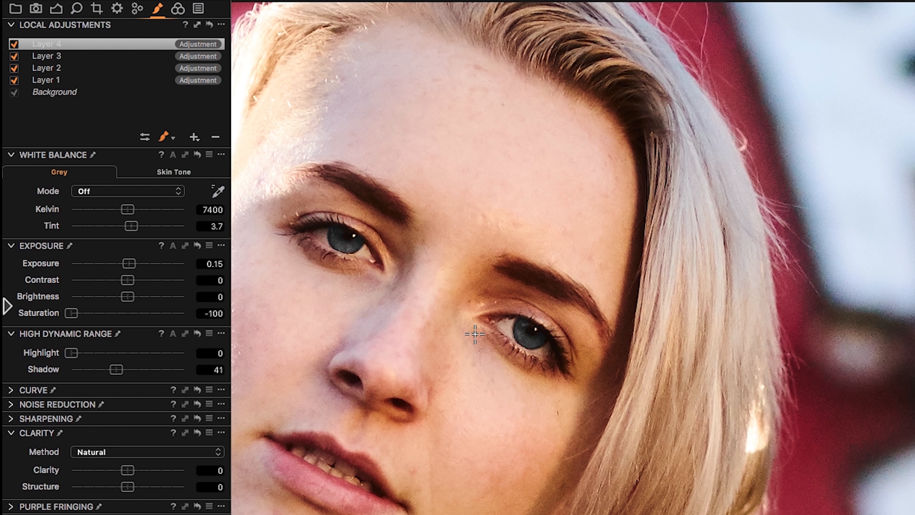
scroll(476, 334, "down", 9)
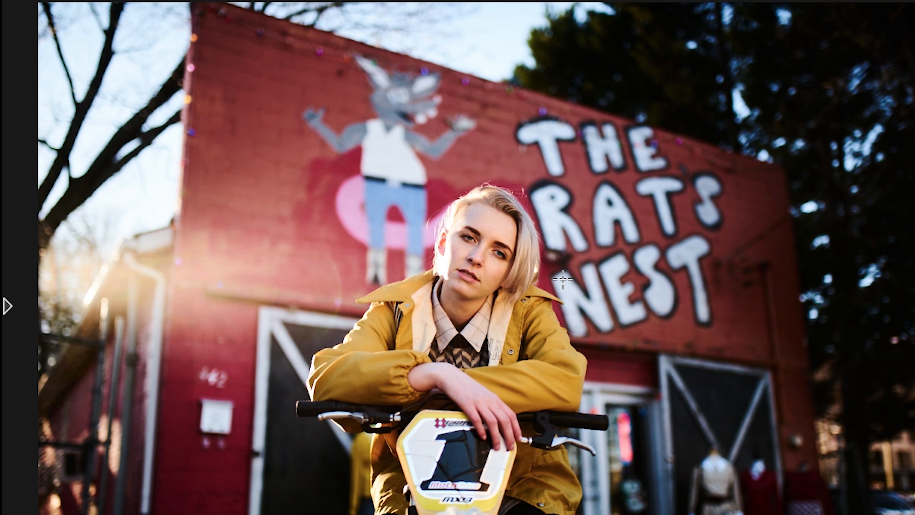
scroll(563, 278, "up", 6)
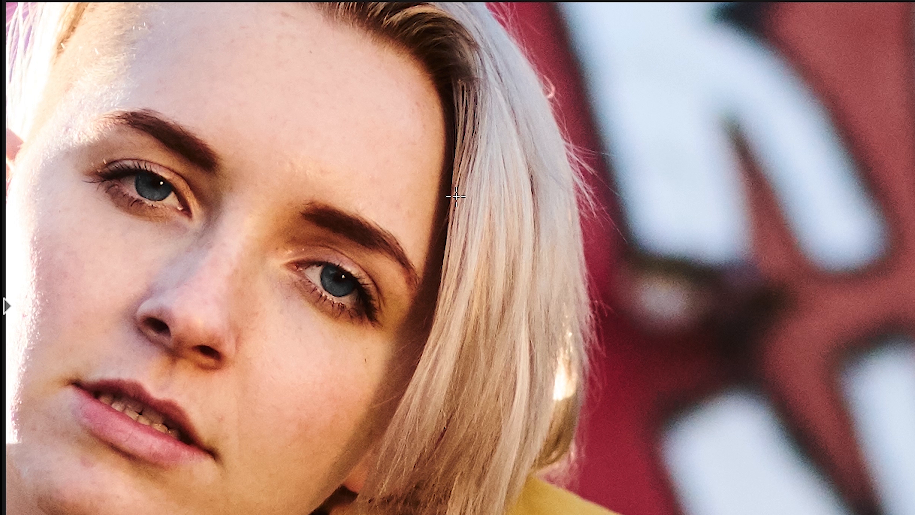
scroll(456, 197, "down", 2)
scroll(456, 197, "down", 2)
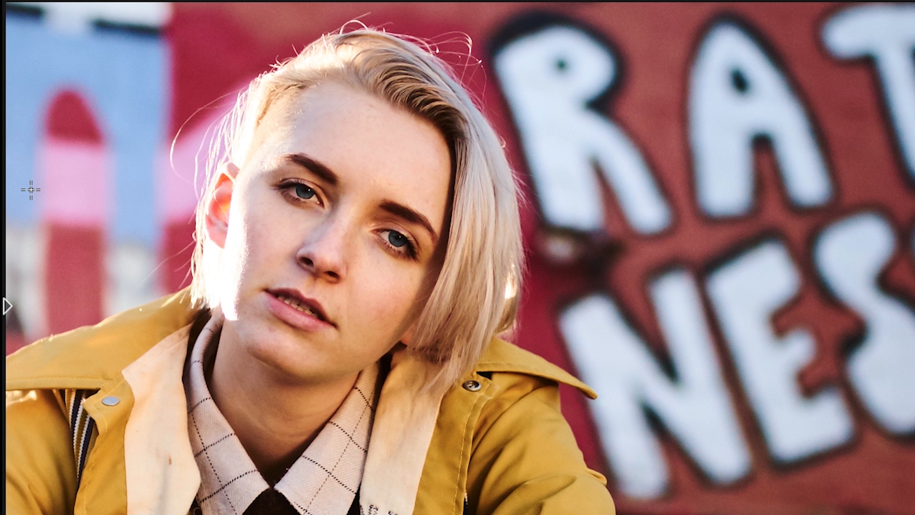
mouse_move(5, 208)
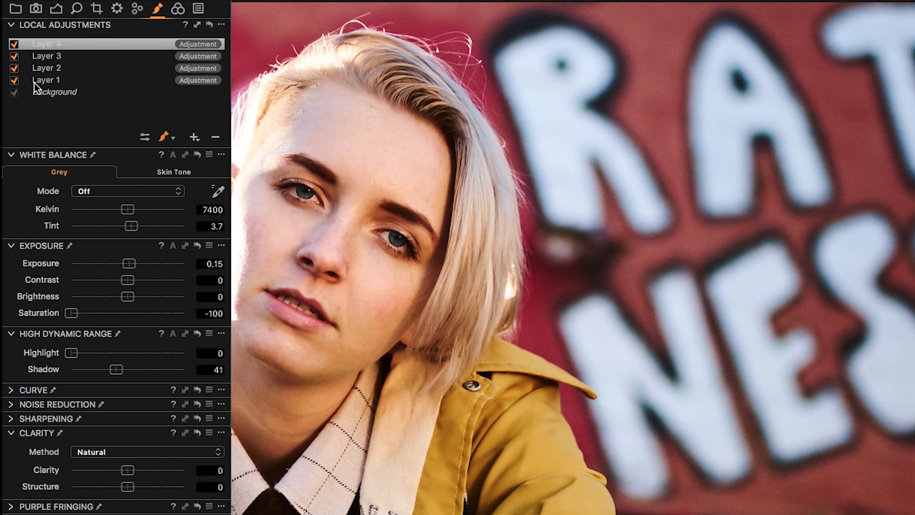
Step: Toggle Layer 1 off and on to compare, and soften its masked skin further by setting clarity to -52
left_click(15, 80)
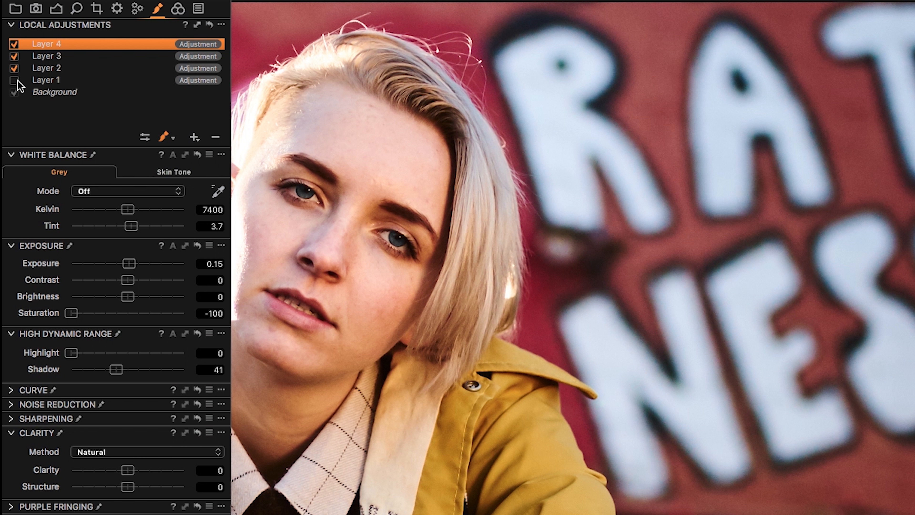
left_click(14, 80)
left_click(54, 89)
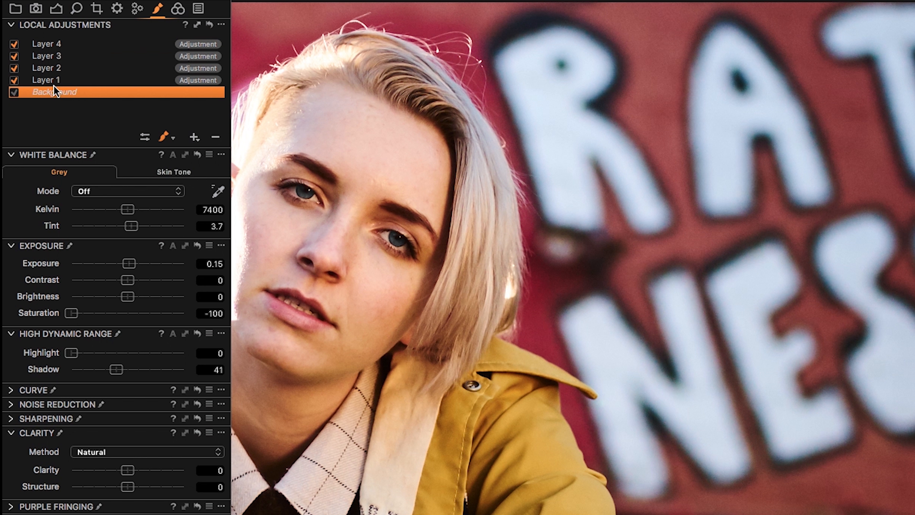
left_click(56, 80)
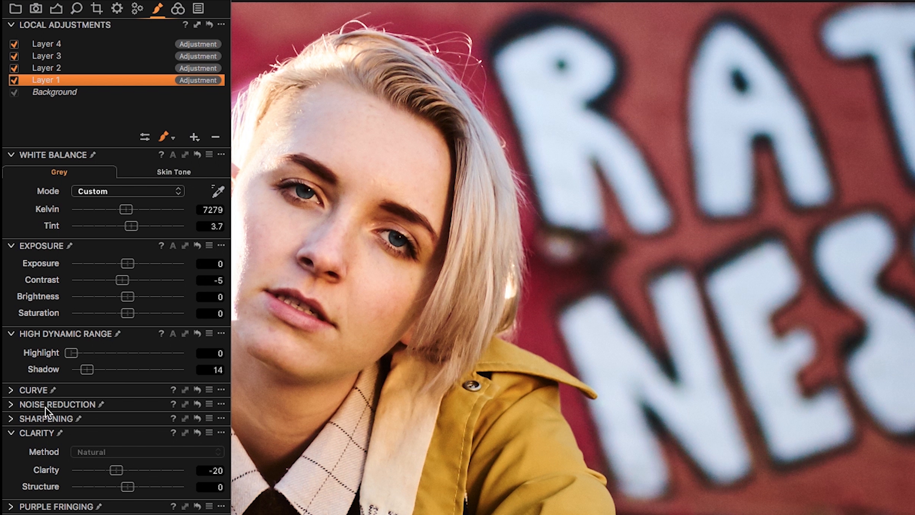
left_click(9, 420)
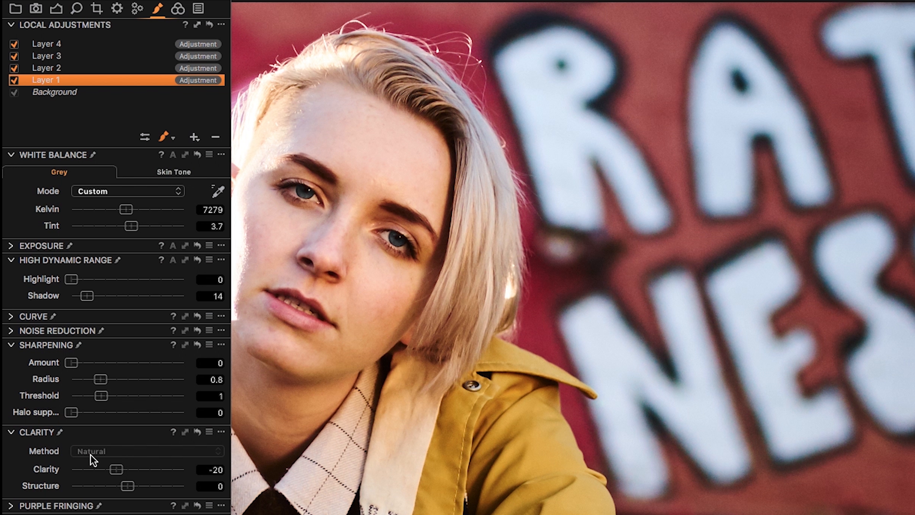
mouse_move(97, 472)
left_mouse_down()
mouse_move(133, 465)
mouse_move(98, 468)
left_mouse_up()
key("super+t")
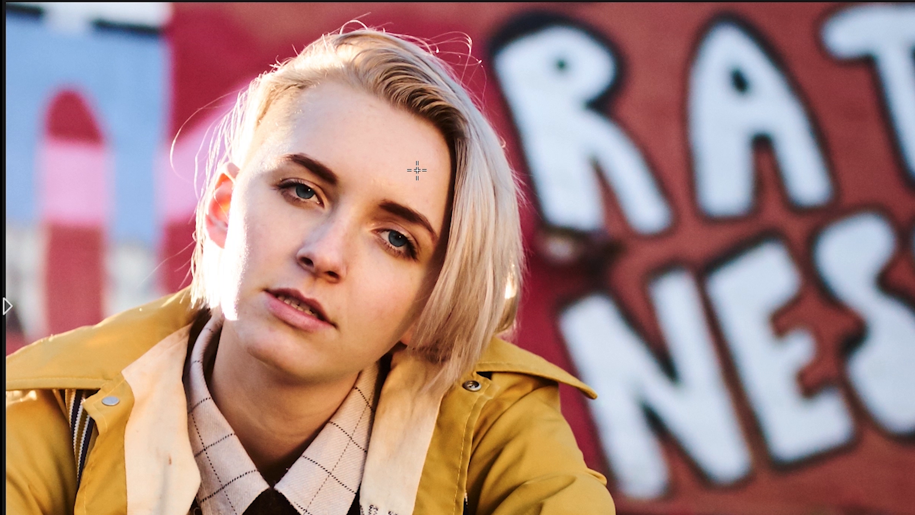
Step: Examine the softened skin at several magnifications and check the Background layer's settings
scroll(417, 170, "up", 10)
key("b")
scroll(504, 115, "down", 8)
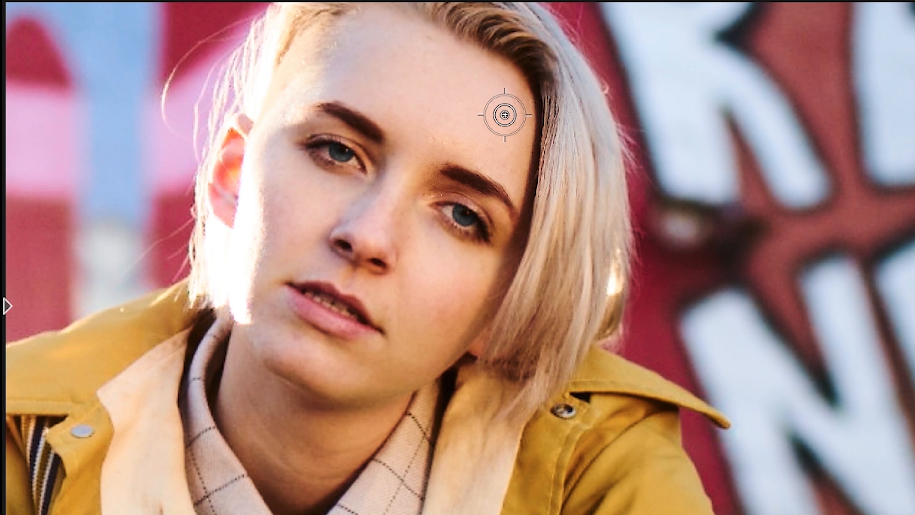
scroll(505, 115, "down", 3)
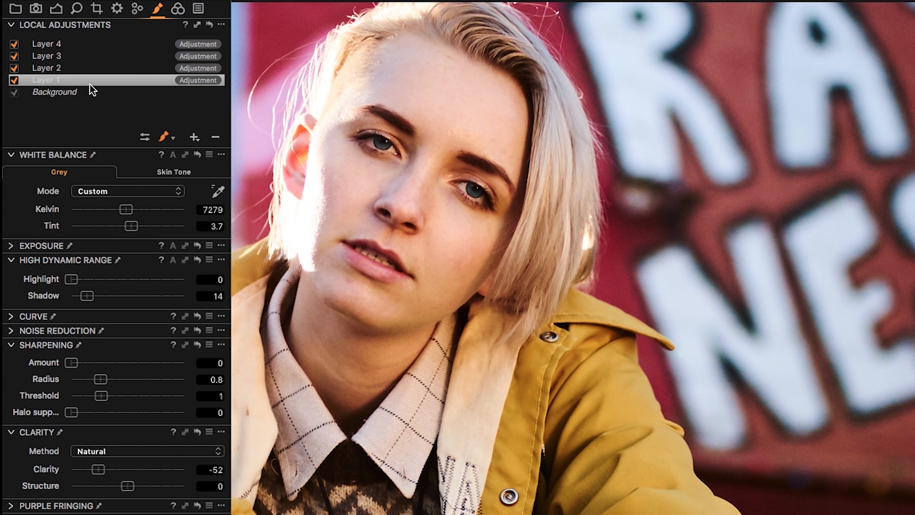
left_click(79, 91)
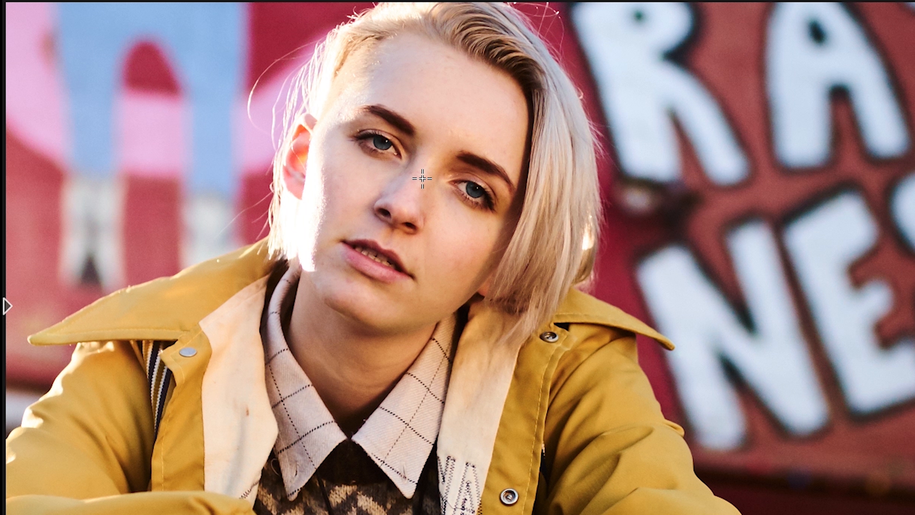
scroll(422, 179, "up", 10)
scroll(422, 179, "down", 10)
scroll(422, 178, "down", 6)
scroll(499, 259, "up", 6)
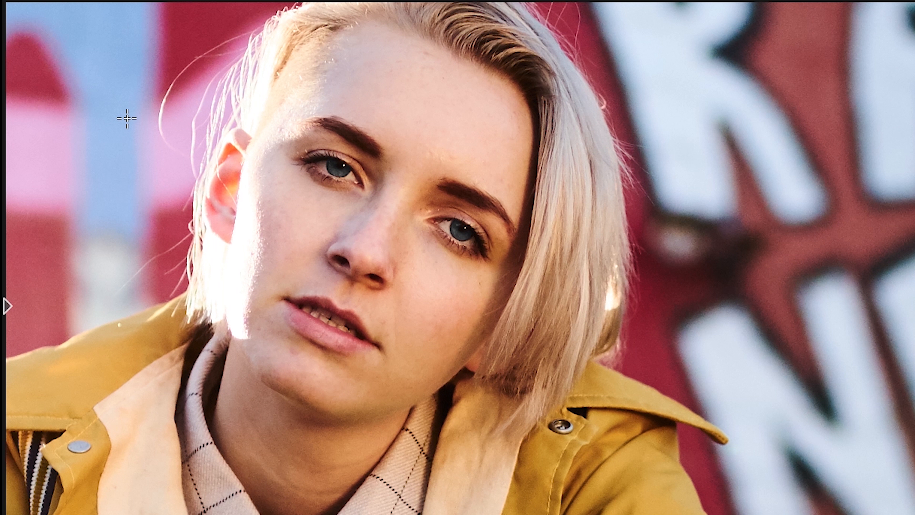
mouse_move(5, 116)
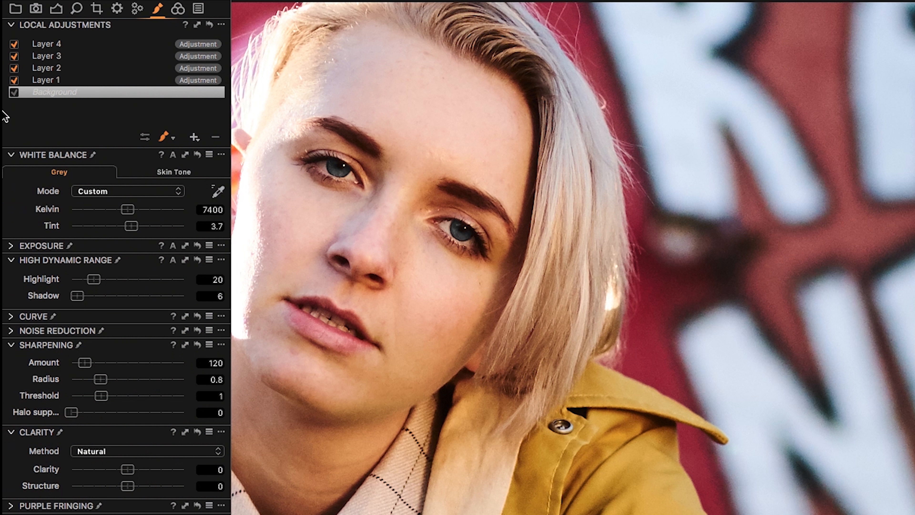
Step: Add a new adjustment layer, Layer 5, and set the mask brush size to 33
left_click(192, 137)
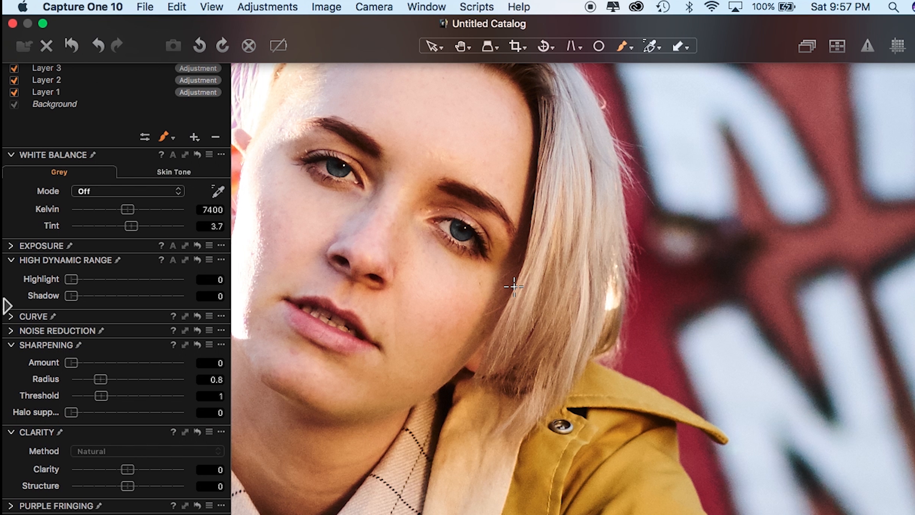
right_click(462, 235)
left_click_drag(462, 235, 467, 233)
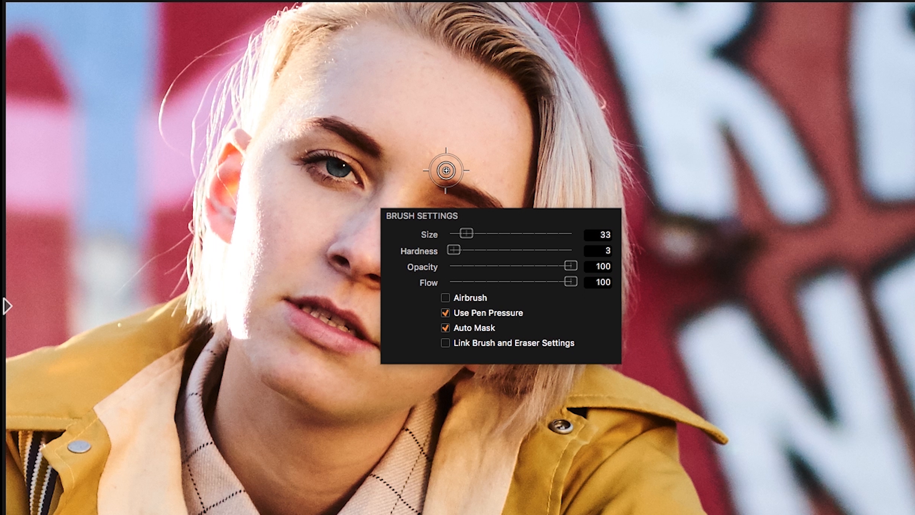
Step: Paint Layer 5's mask over the shadowed eyelids and under-eye areas around both eyes, checking coverage with the mask overlay
mouse_move(433, 197)
left_mouse_down()
mouse_move(477, 220)
mouse_move(427, 194)
mouse_move(491, 224)
mouse_move(500, 247)
mouse_move(451, 195)
left_mouse_up()
mouse_move(361, 170)
left_mouse_down()
mouse_move(357, 153)
mouse_move(310, 144)
left_mouse_up()
key("o")
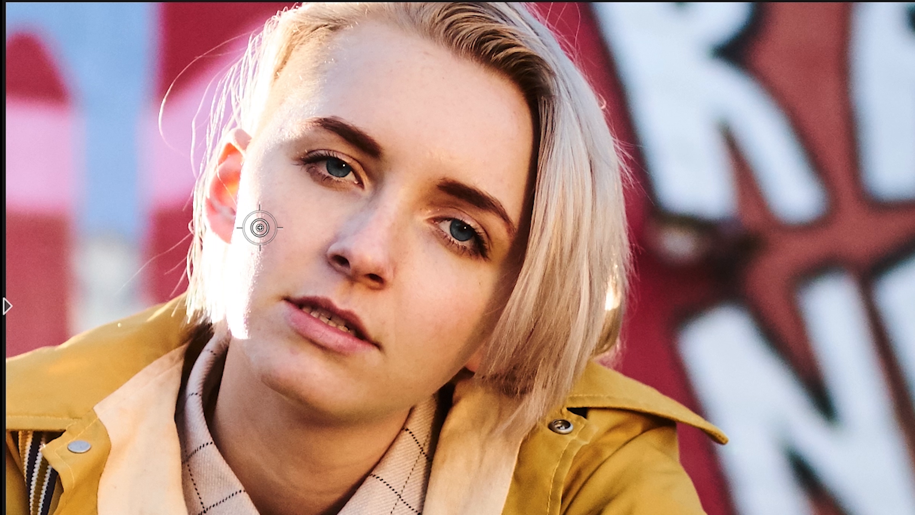
left_click_drag(423, 231, 472, 263)
key("o")
key("o")
left_click_drag(343, 195, 281, 168)
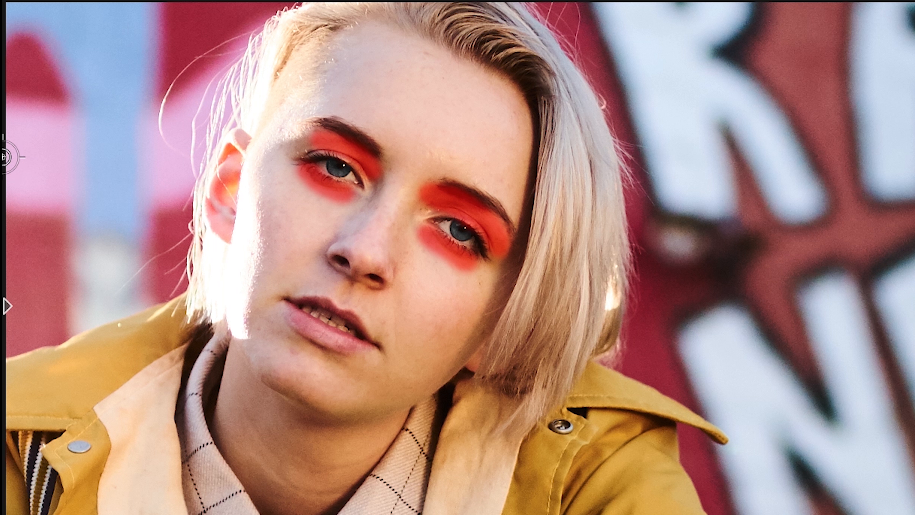
Step: Lighten the eye sockets by setting Layer 5's High Dynamic Range shadow to 40, and review the portrait at several magnifications
mouse_move(5, 158)
left_click_drag(104, 296, 123, 294)
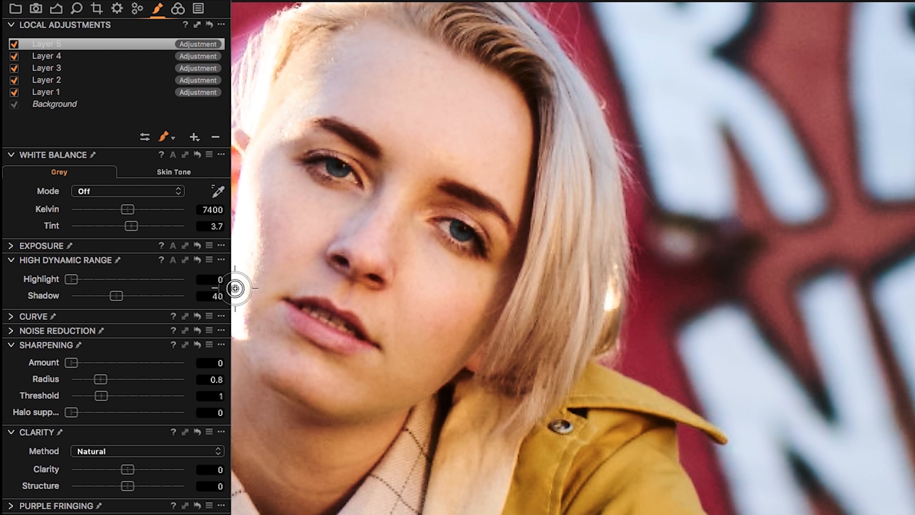
scroll(429, 331, "down", 3)
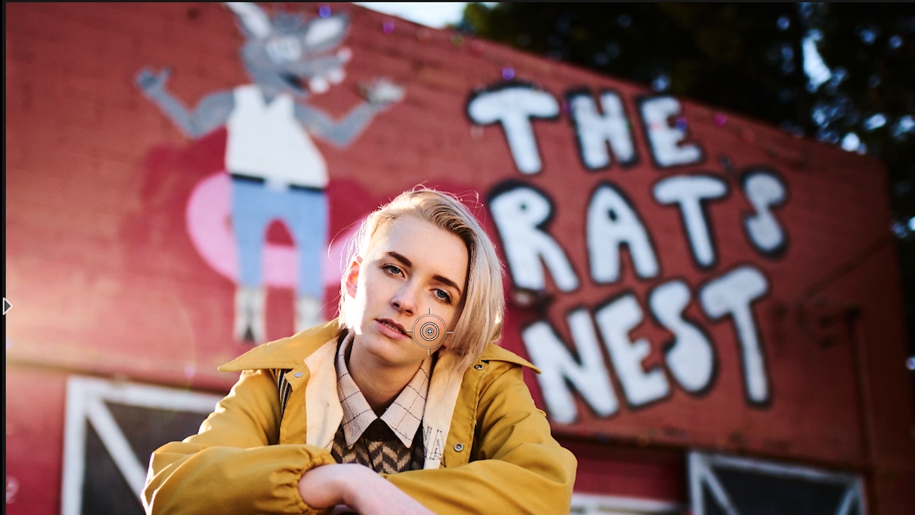
scroll(114, 106, "up", 3)
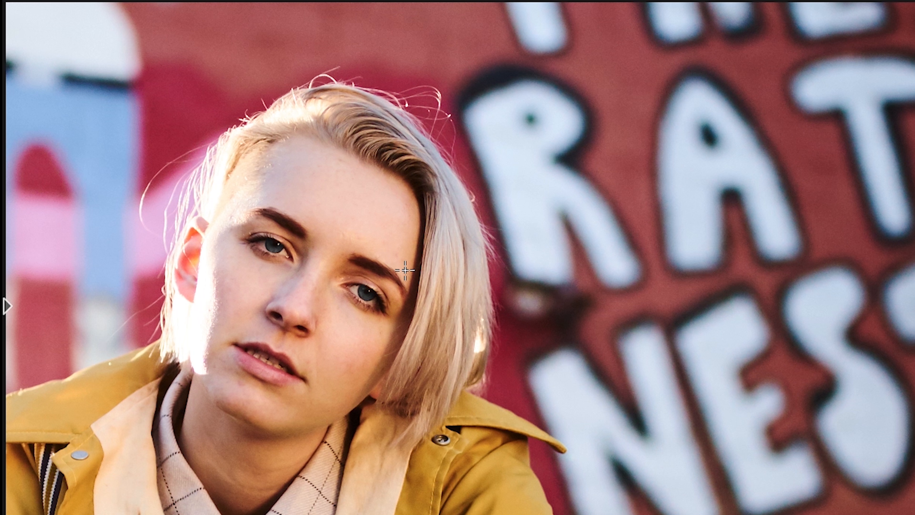
scroll(419, 270, "up", 4)
scroll(479, 274, "down", 3)
scroll(507, 231, "down", 5)
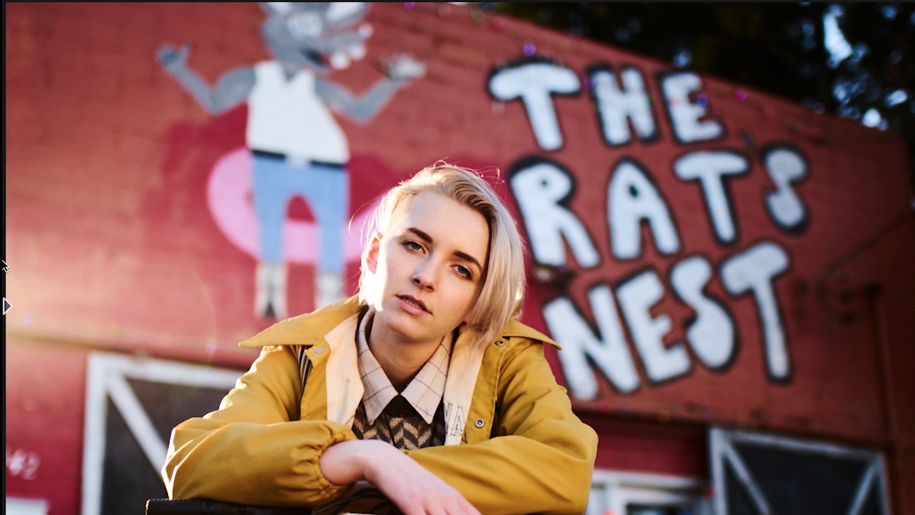
mouse_move(4, 266)
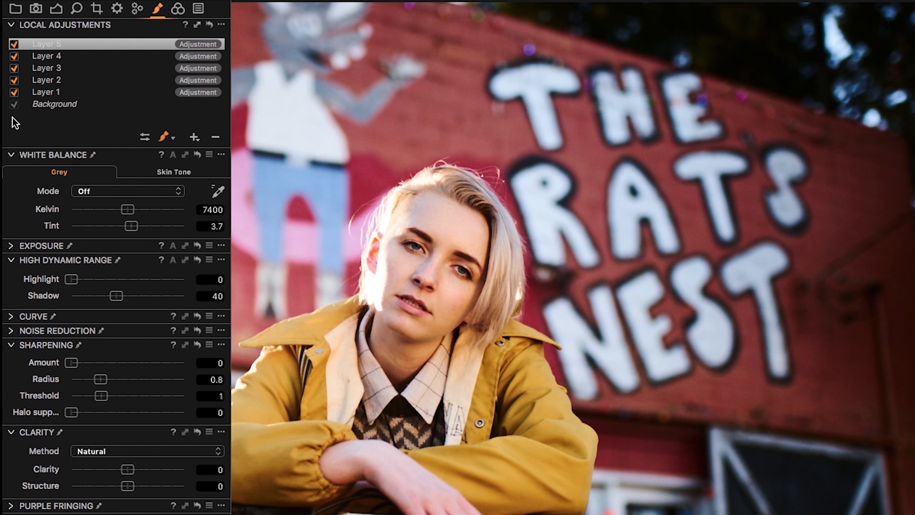
Step: Add another adjustment layer above Layer 5 and enlarge the mask brush slightly
left_click(195, 137)
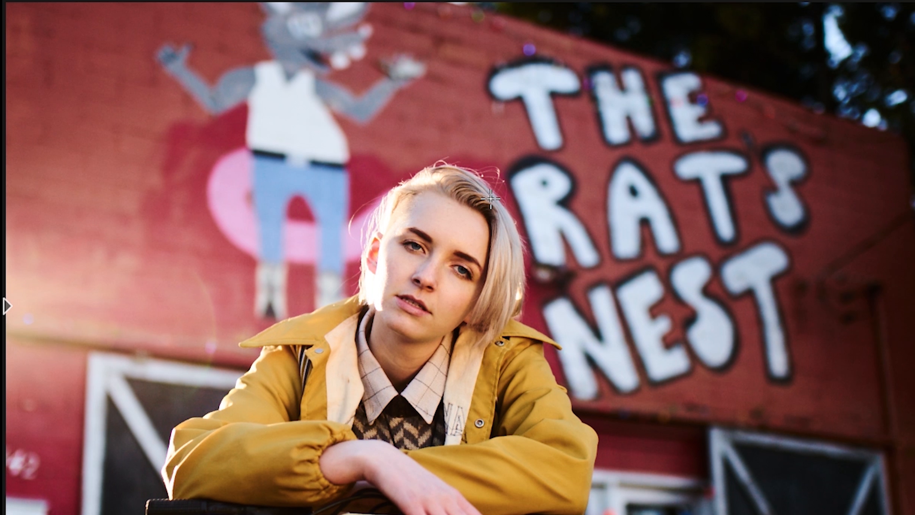
mouse_move(6, 348)
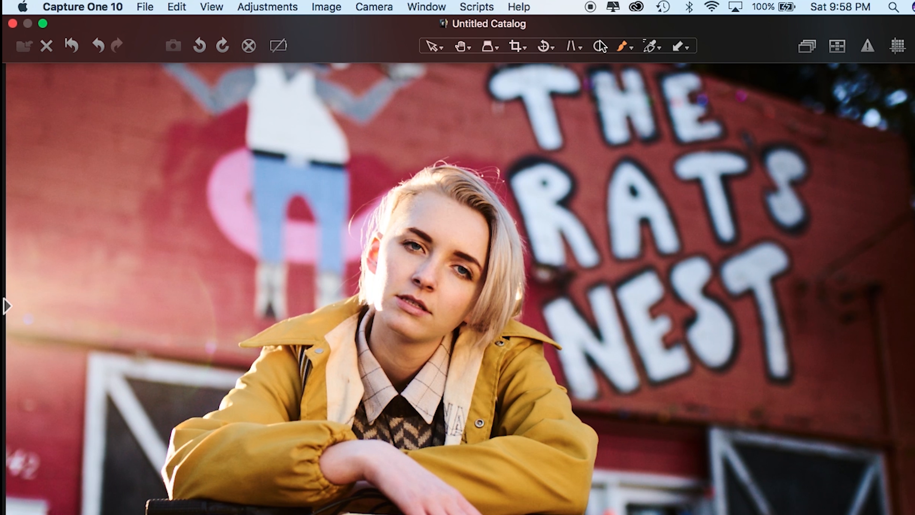
right_click(477, 272)
mouse_move(476, 272)
left_mouse_down()
mouse_move(490, 272)
mouse_move(480, 272)
left_mouse_up()
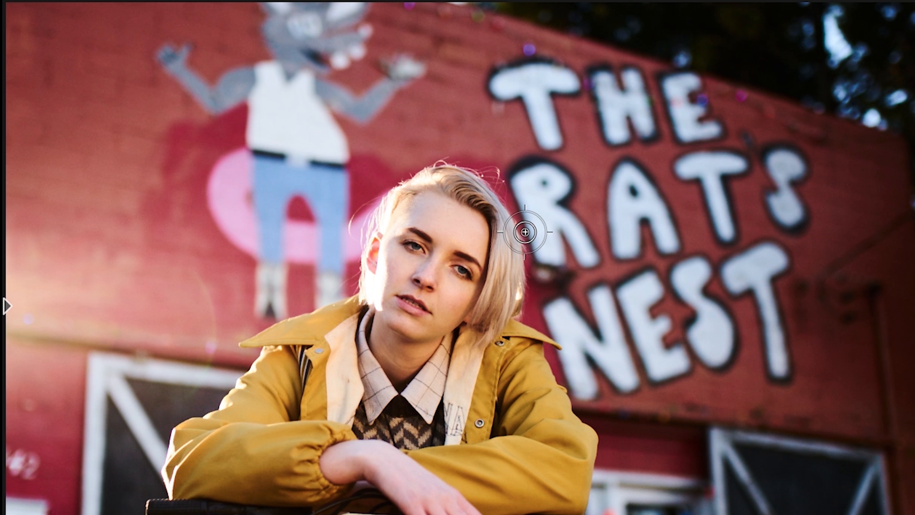
Step: Paint Layer 6's mask over the blonde hair beside the shaded side of the face
mouse_move(507, 292)
left_mouse_down()
mouse_move(503, 268)
mouse_move(482, 312)
mouse_move(488, 306)
mouse_move(488, 327)
mouse_move(510, 266)
mouse_move(499, 216)
mouse_move(511, 287)
mouse_move(495, 210)
left_mouse_up()
mouse_move(495, 209)
left_mouse_down()
mouse_move(482, 188)
mouse_move(493, 213)
left_mouse_up()
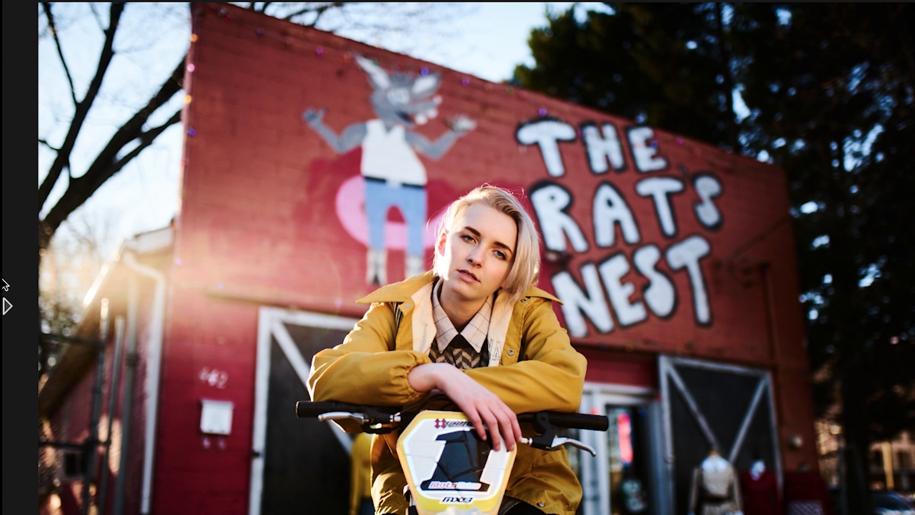
key("super+t")
key("super+t")
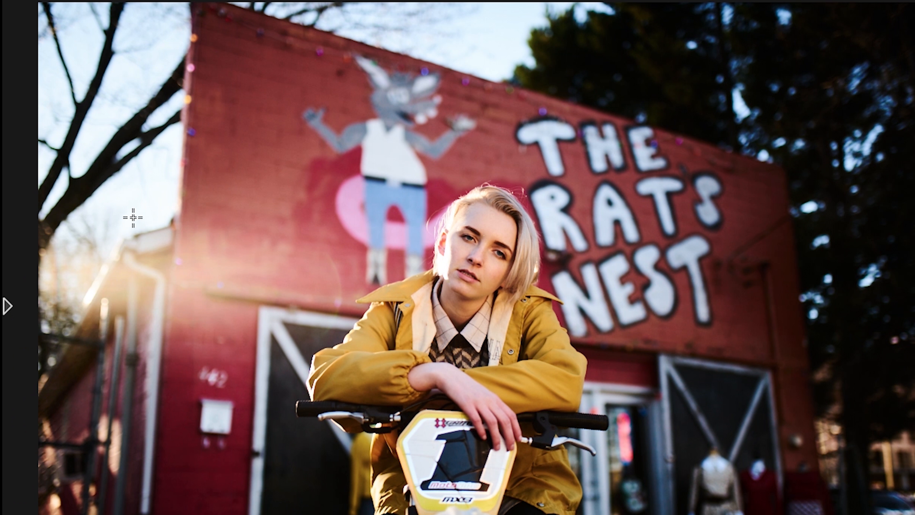
Step: Warm the masked hair by setting Layer 6's white balance to 8720 Kelvin, and check it at several magnifications
mouse_move(5, 214)
mouse_move(127, 210)
left_mouse_down()
mouse_move(154, 213)
mouse_move(138, 221)
left_mouse_up()
scroll(555, 179, "up", 4)
scroll(555, 179, "down", 4)
scroll(511, 473, "up", 5)
scroll(423, 328, "up", 2)
scroll(423, 324, "down", 7)
Step: Add another adjustment layer, Layer 7, and paint its mask over the hand resting on the handlebar
scroll(427, 324, "up", 7)
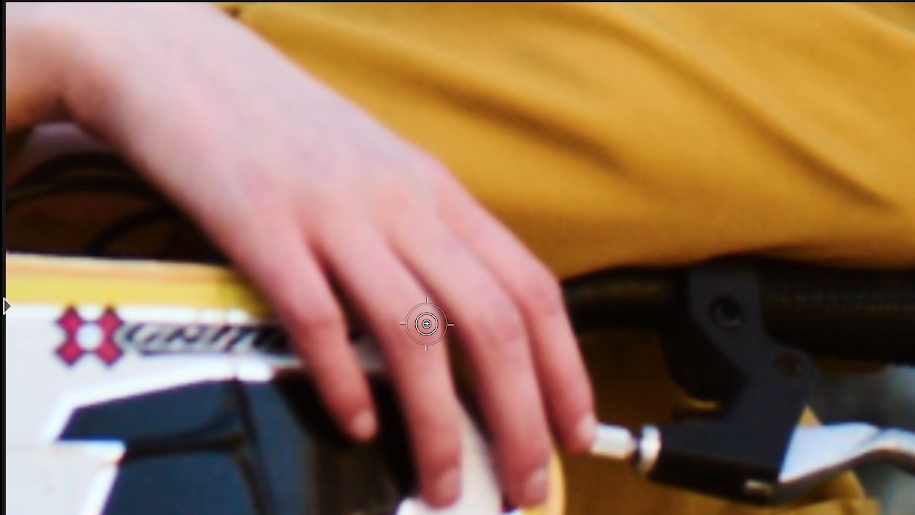
scroll(427, 324, "down", 4)
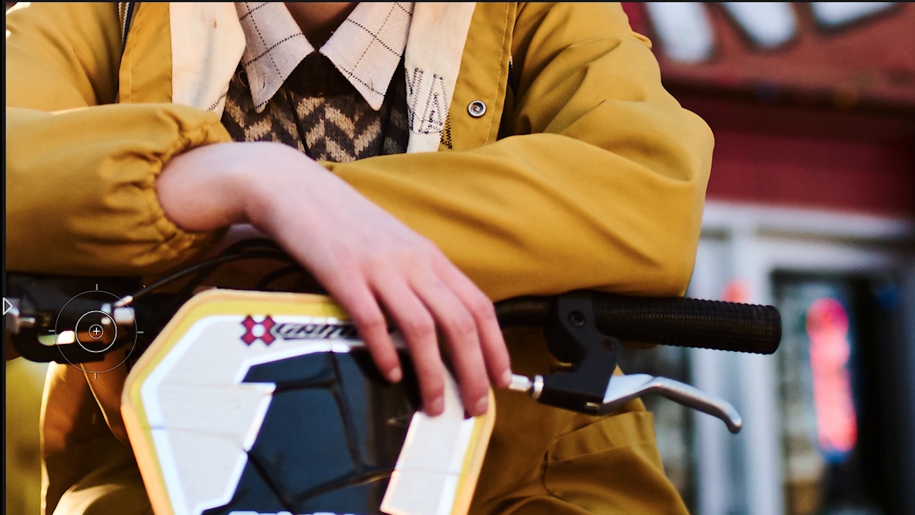
mouse_move(5, 297)
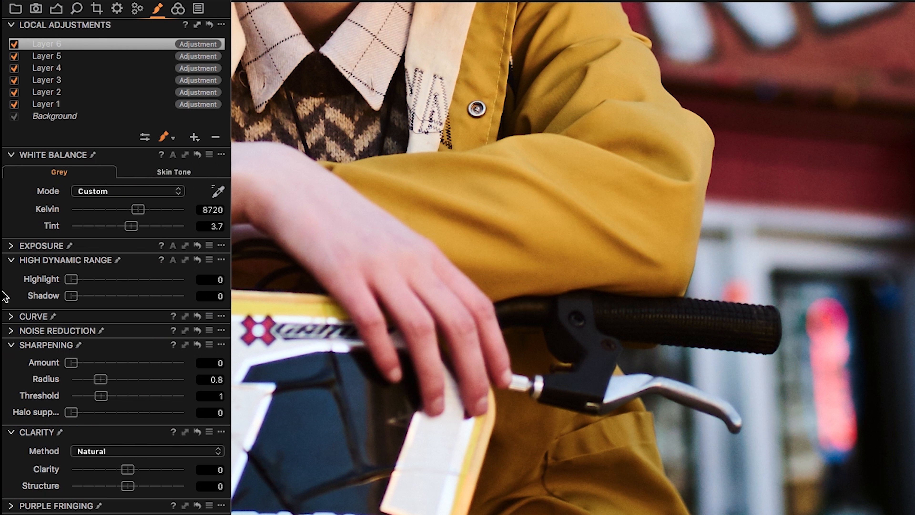
left_click(194, 138)
right_click(374, 299)
mouse_move(373, 301)
left_mouse_down()
mouse_move(389, 369)
mouse_move(358, 278)
mouse_move(345, 281)
mouse_move(358, 295)
mouse_move(403, 296)
mouse_move(436, 405)
mouse_move(405, 309)
mouse_move(386, 288)
mouse_move(420, 280)
mouse_move(434, 291)
mouse_move(470, 354)
mouse_move(486, 408)
mouse_move(461, 321)
mouse_move(464, 292)
mouse_move(500, 386)
left_mouse_up()
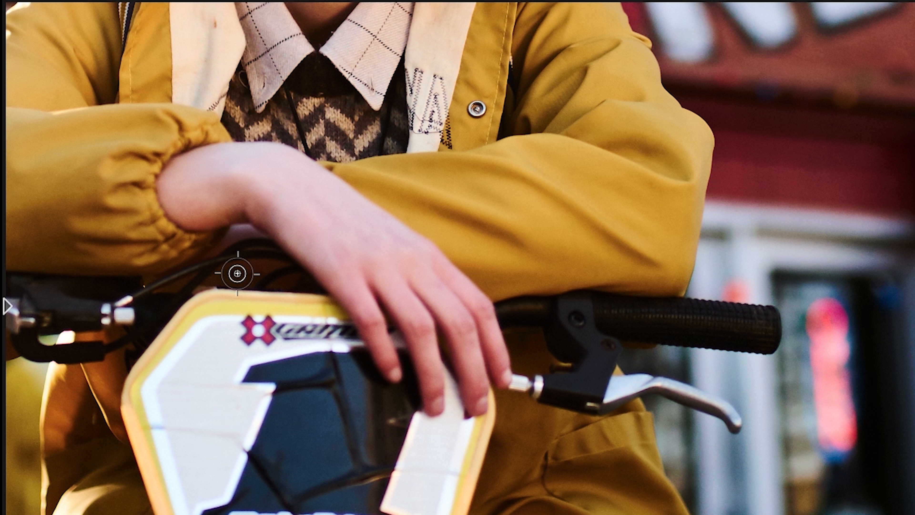
Step: Reduce the hand's redness by setting Layer 7's saturation to -32
mouse_move(5, 336)
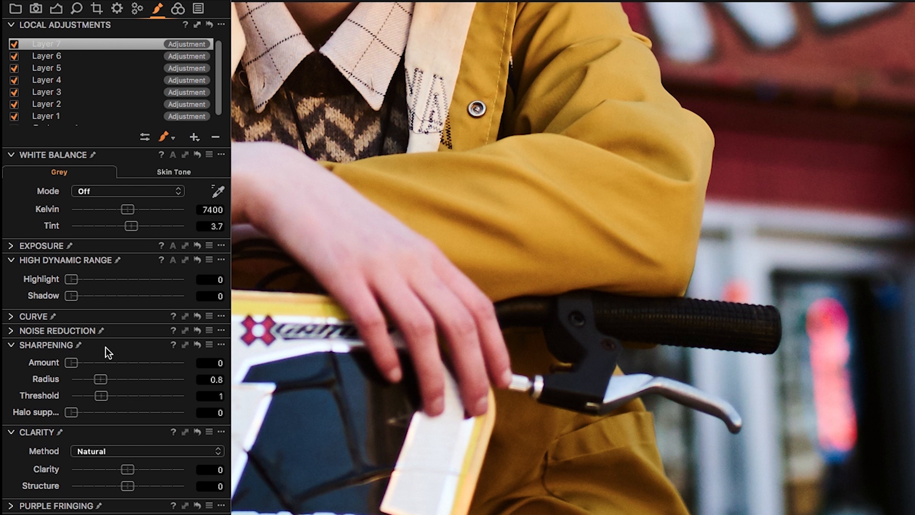
left_click(11, 245)
left_click_drag(98, 239, 113, 237)
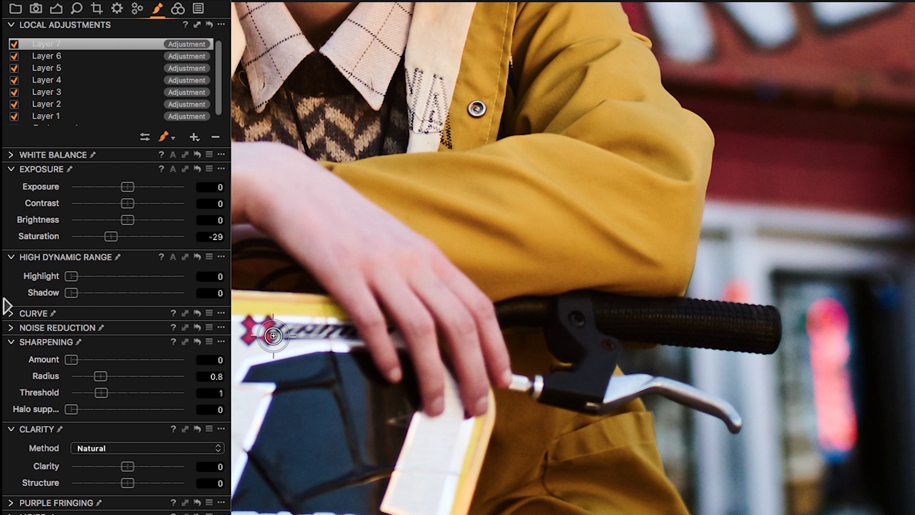
key("comma")
key("super+t")
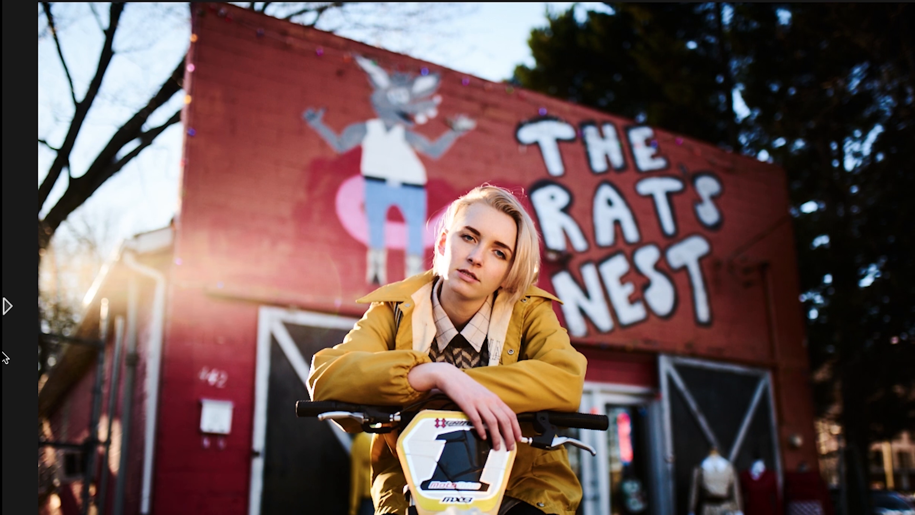
mouse_move(5, 358)
mouse_move(113, 239)
left_mouse_down()
mouse_move(155, 239)
mouse_move(96, 238)
mouse_move(112, 239)
left_mouse_up()
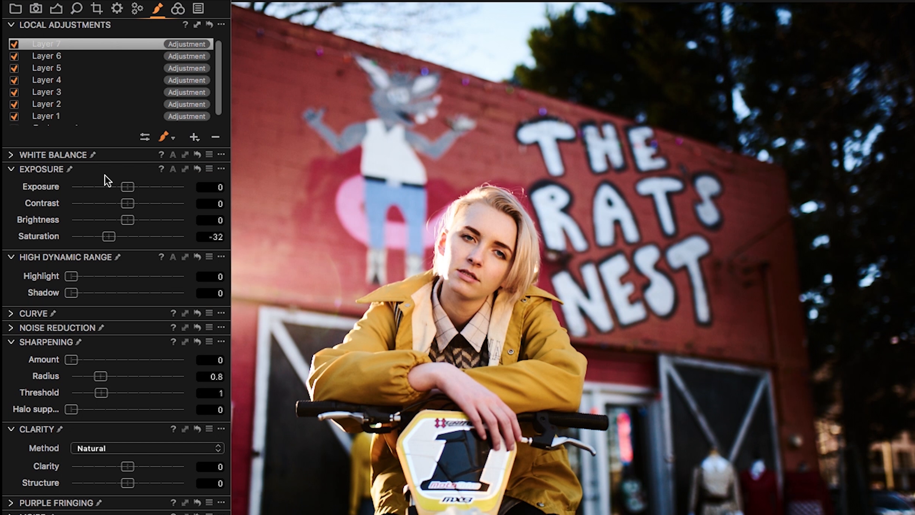
Step: Set Layer 7's white balance to 8158 Kelvin and its High Dynamic Range shadow to 21, and review the portrait
left_click(18, 155)
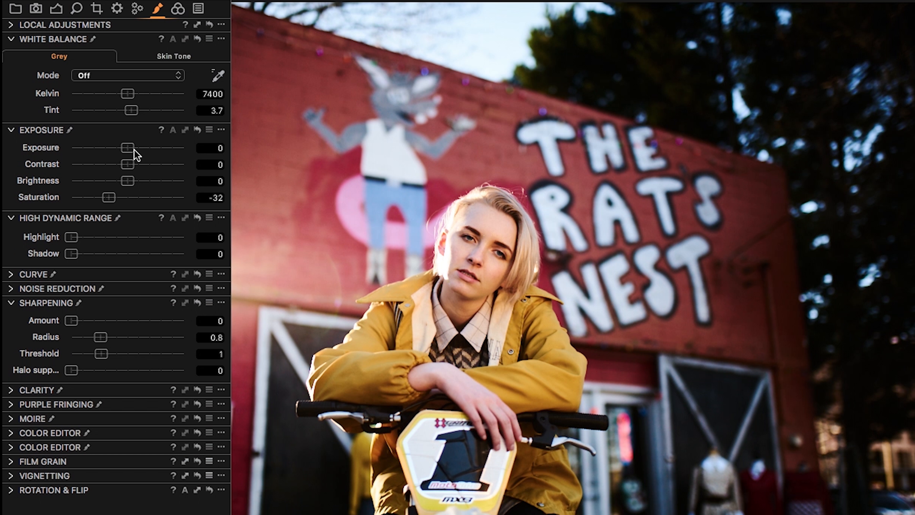
mouse_move(127, 93)
left_mouse_down()
mouse_move(137, 103)
mouse_move(169, 101)
mouse_move(135, 100)
left_mouse_up()
left_click_drag(98, 255, 97, 259)
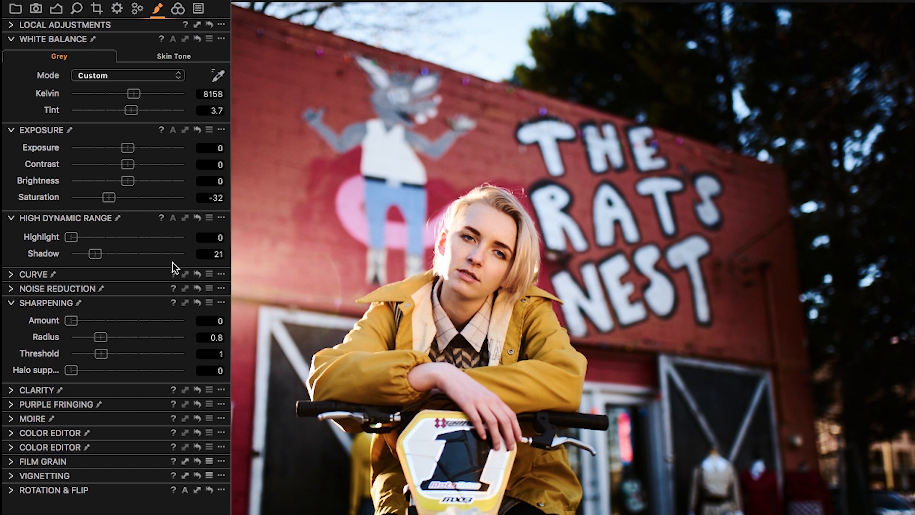
scroll(529, 217, "up", 3)
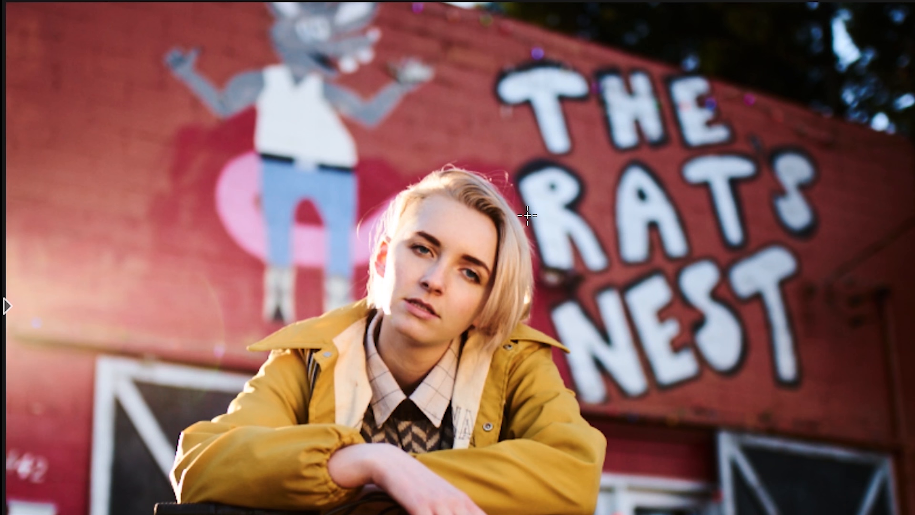
scroll(429, 248, "up", 5)
scroll(429, 249, "down", 8)
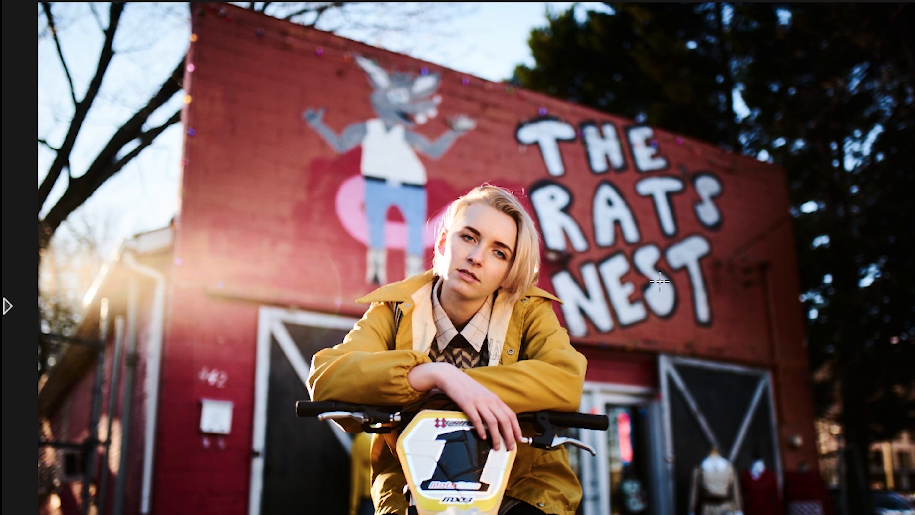
Step: Compare the portrait with and without Layers 5, 2, 3 and 4 by toggling their visibility
mouse_move(5, 156)
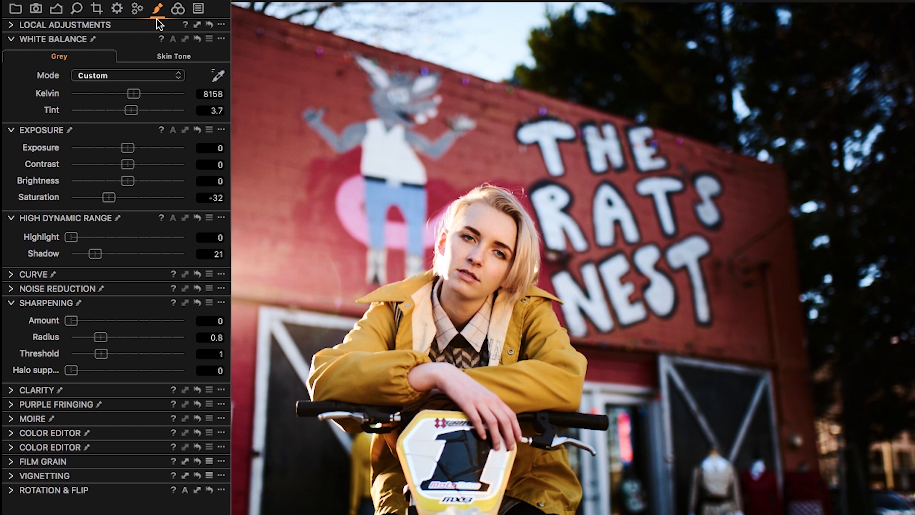
left_click(10, 24)
left_click(14, 69)
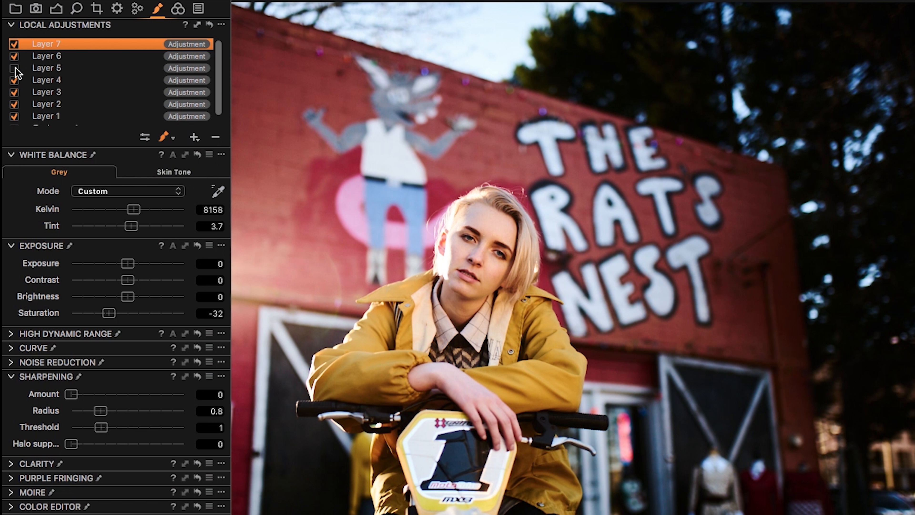
left_click(15, 68)
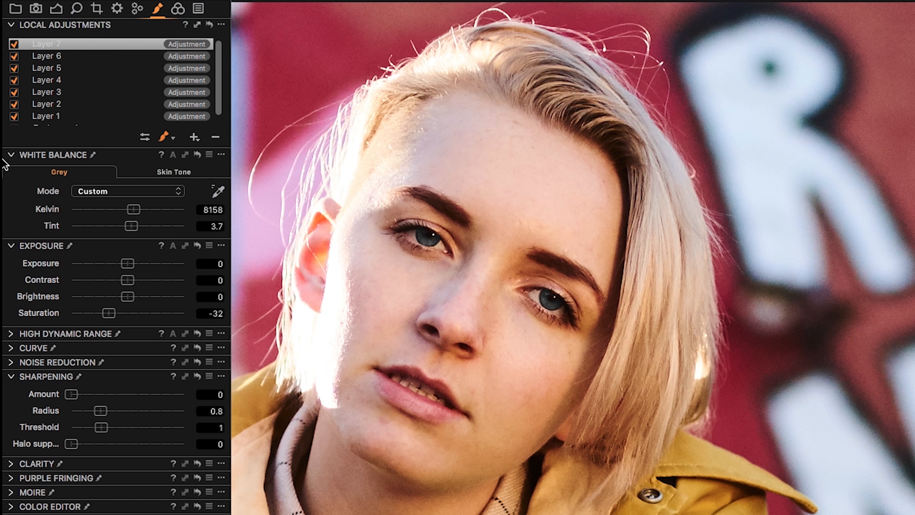
left_click(14, 104)
left_click(14, 93)
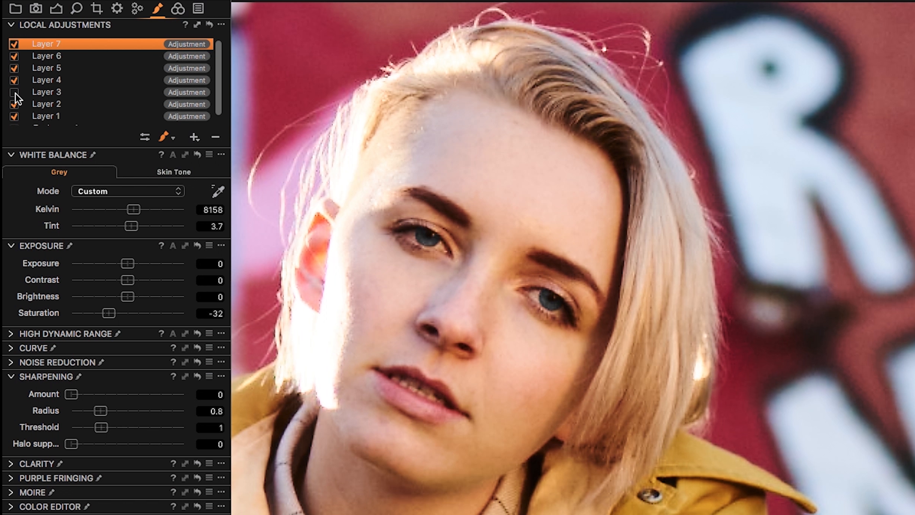
left_click(14, 93)
left_click(14, 80)
Step: Raise the midpoint of Layer 4's RGB curve slightly to brighten the eye whites, and view the whole photo
left_click(53, 80)
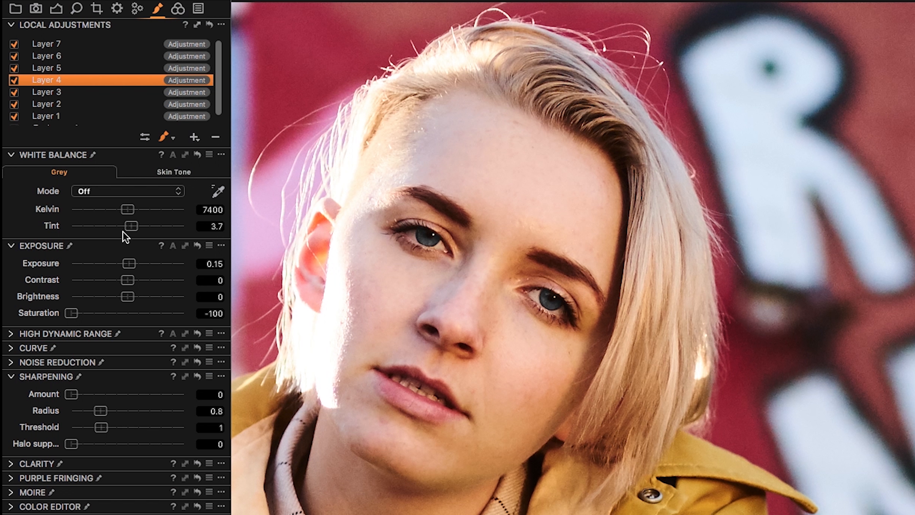
left_click(14, 347)
left_click_drag(127, 302, 128, 297)
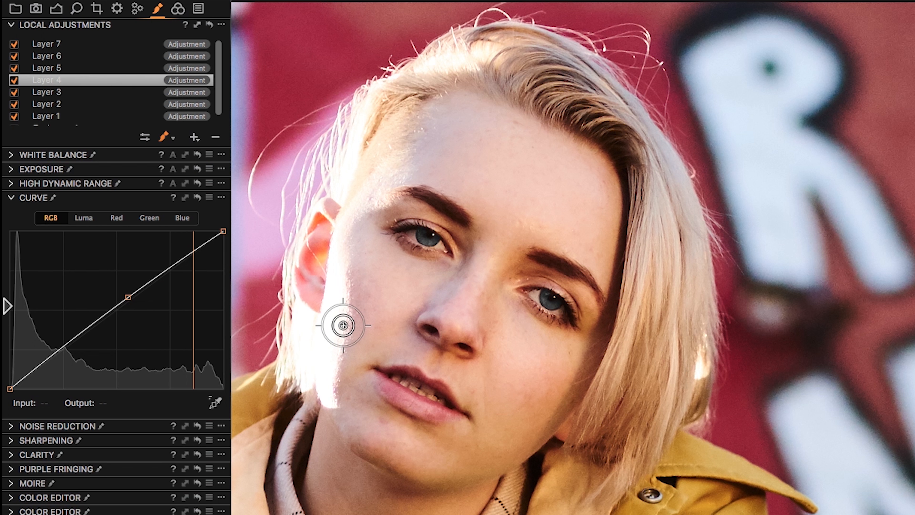
key("super+0")
key("super+t")
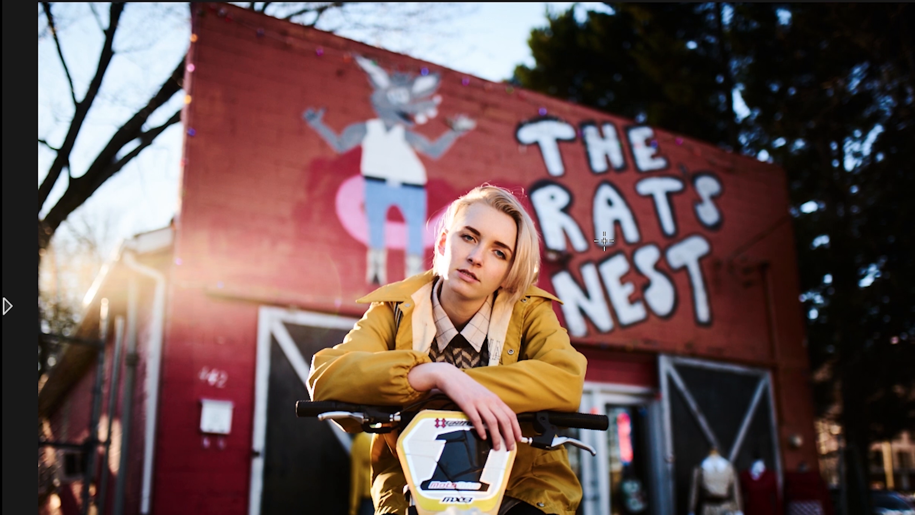
Step: Crop the photo to about 20.63 by 13.77 in, trimming the sky above and the dark trees beside the building
mouse_move(329, 4)
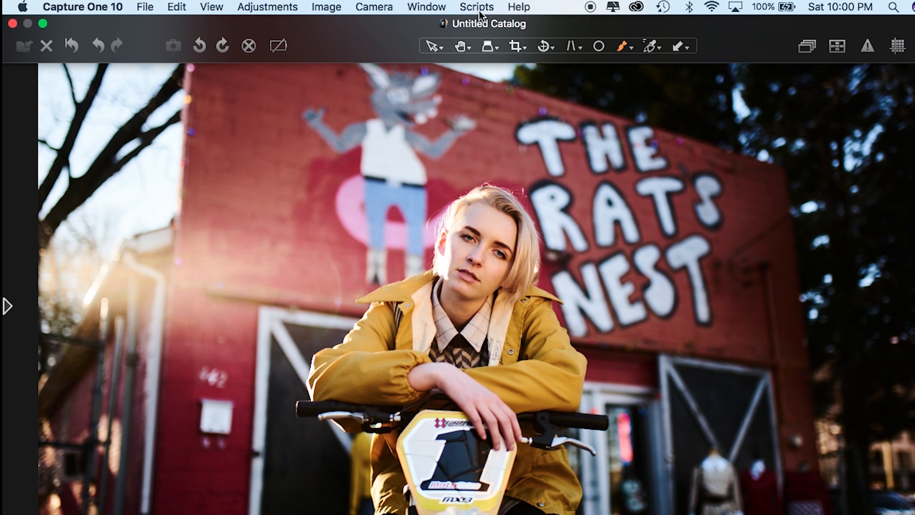
left_click(515, 46)
left_click_drag(147, 92, 846, 512)
left_click_drag(674, 438, 556, 409)
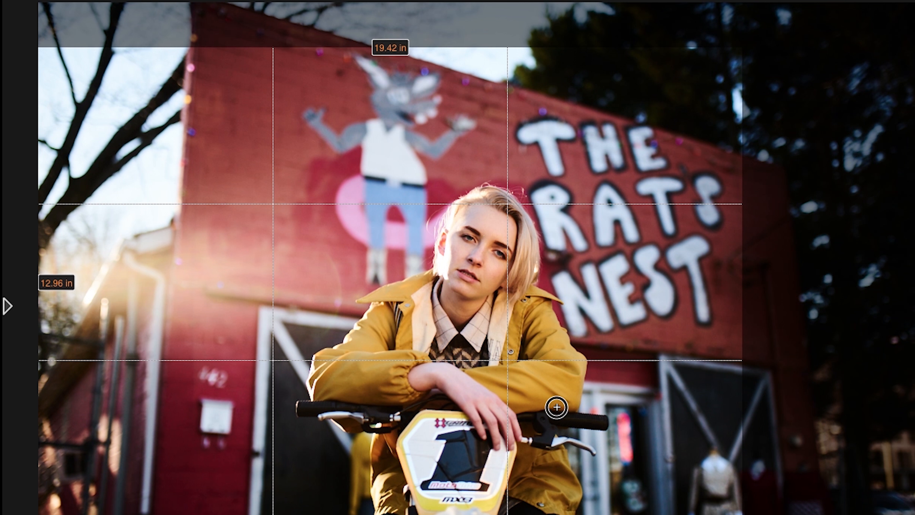
left_click_drag(751, 513, 787, 512)
mouse_move(683, 403)
left_mouse_down()
mouse_move(683, 424)
mouse_move(670, 416)
left_mouse_up()
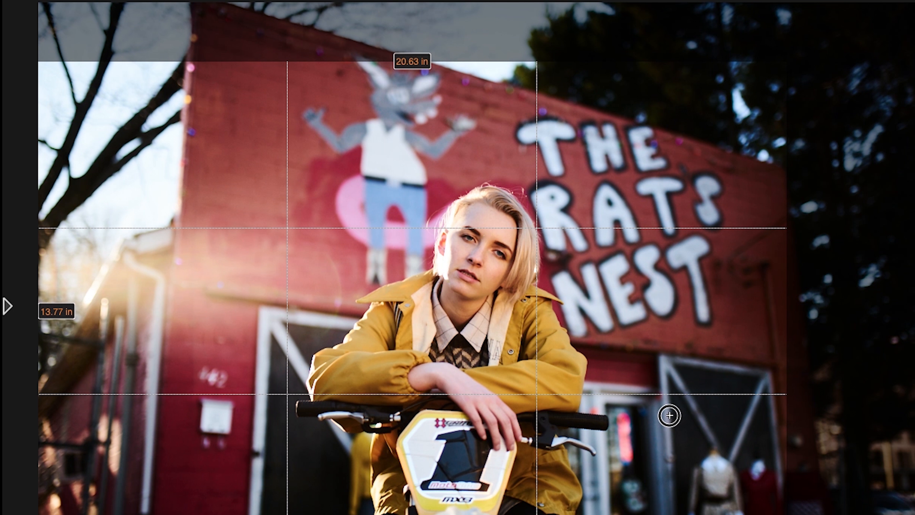
mouse_move(432, 13)
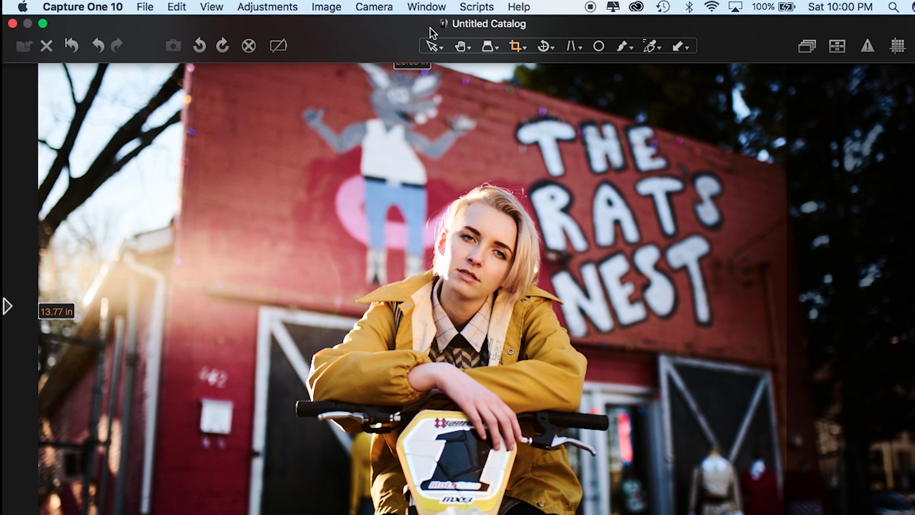
left_click(434, 47)
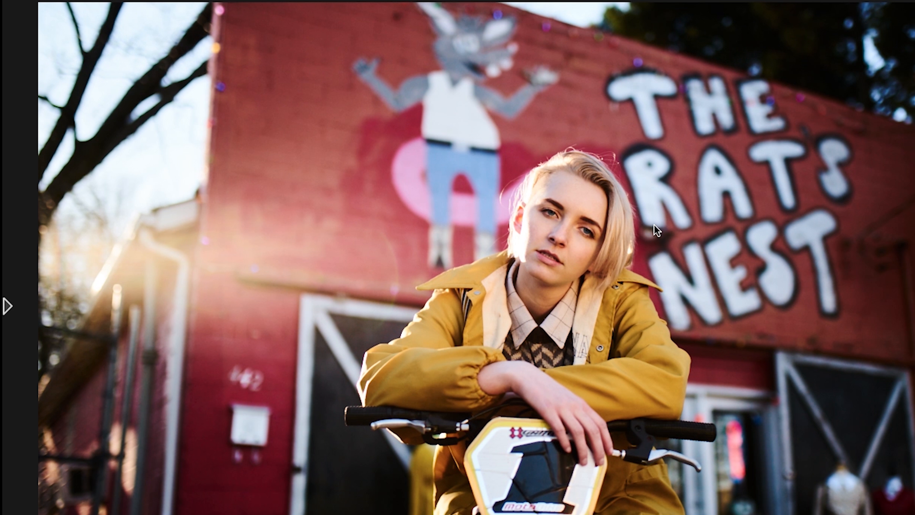
left_click(527, 256)
left_click(526, 256)
Step: Select the Background layer for global adjustments
mouse_move(5, 337)
scroll(102, 102, "down", 2)
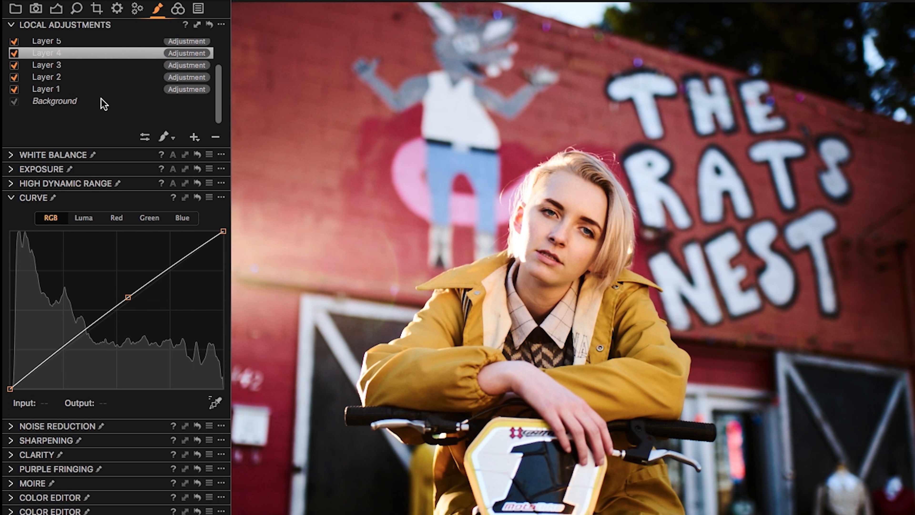
left_click(72, 123)
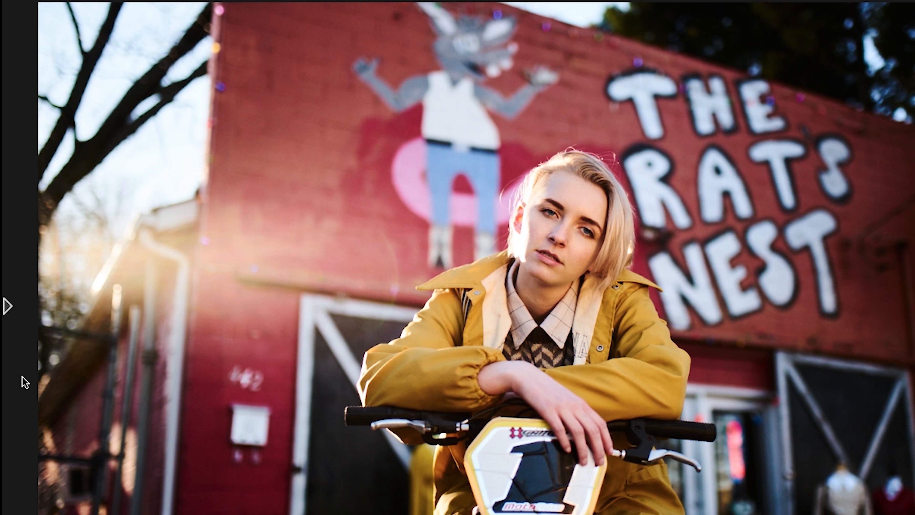
mouse_move(4, 384)
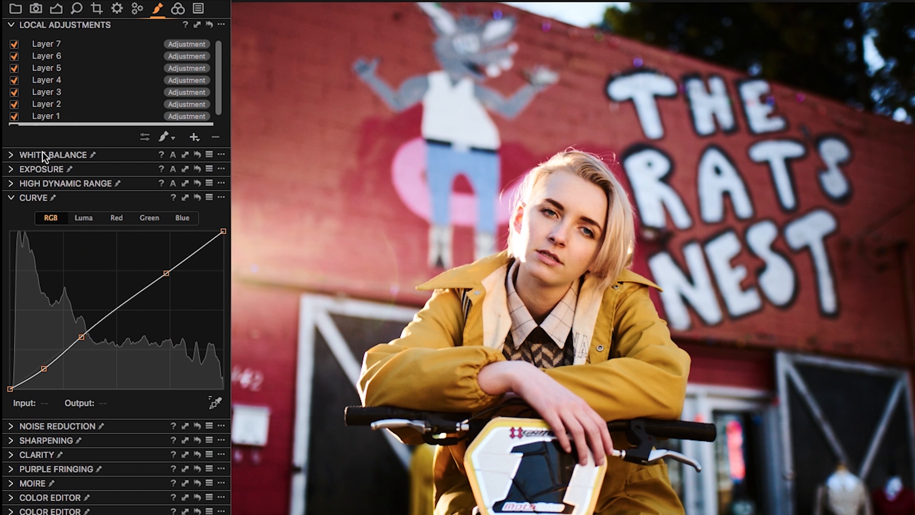